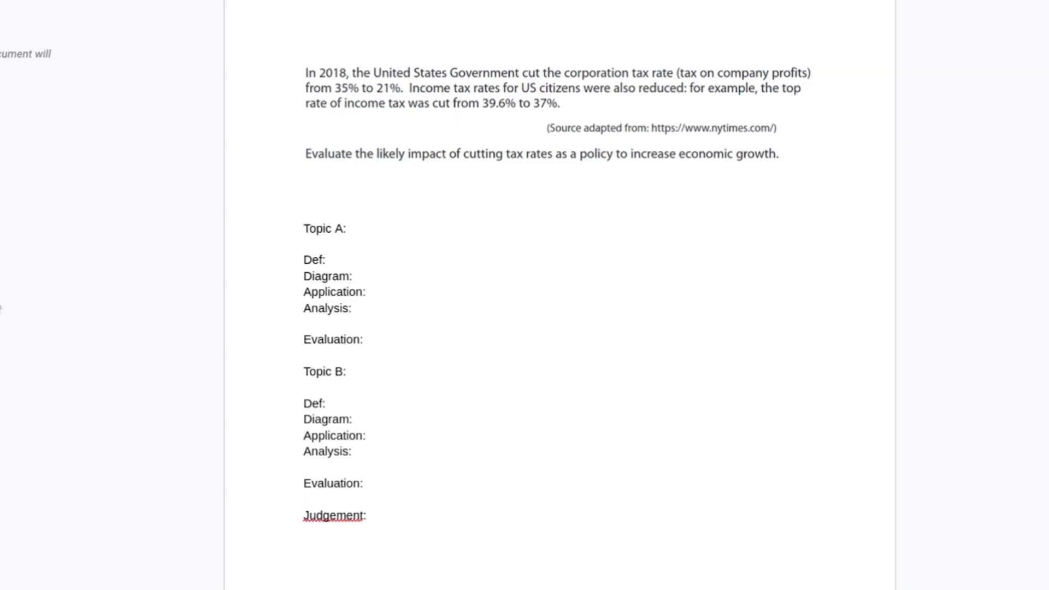
- Insert two extra blank lines between the Topic A evaluation line and the Topic B heading
left_click(298, 356)
key("Return")
key("Return")
scroll(298, 355, "down", 2)
scroll(298, 356, "up", 3)
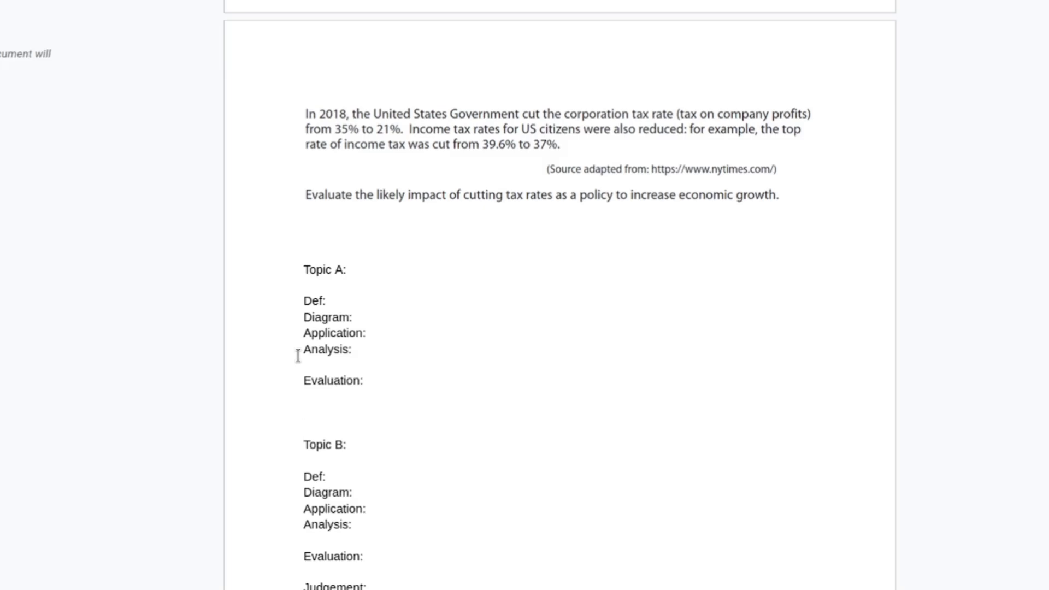
- Fill in Topic A as "SRAS" and Topic B as "Investment as a component of AD"
left_click(412, 441)
left_click(363, 275)
type("SRAS")
left_click(390, 444)
type("Investment as ")
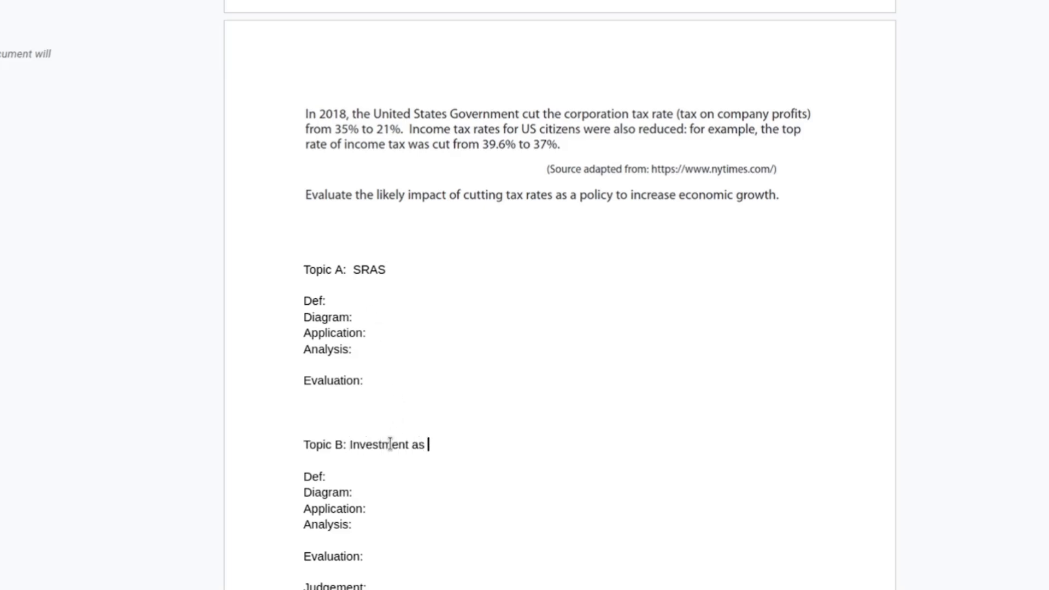
type("a component of AD")
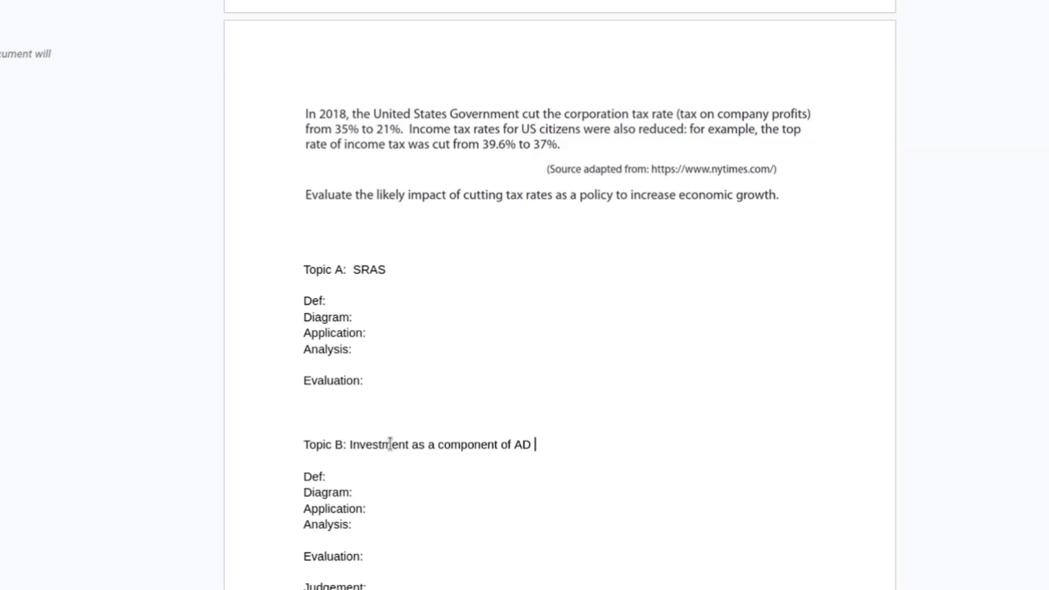
- Under Topic A, enter "SRAS vs LRAS;" as the definition and "AS/AD with a rigthward shift in SRAS." as the diagram description
left_click(419, 329)
left_click(366, 306)
type("SRAS vs LRAS")
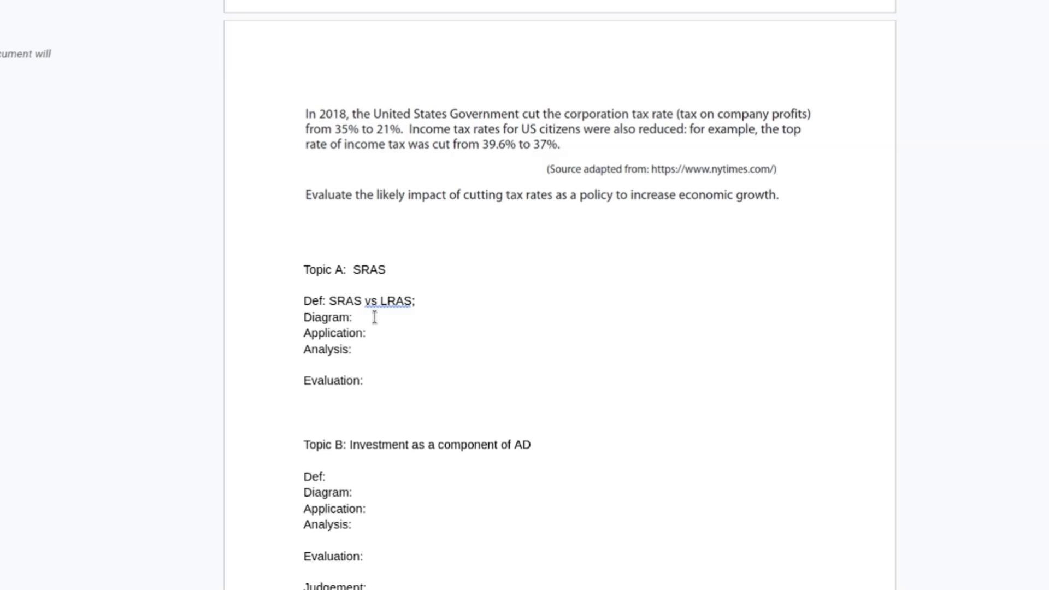
type("AS/AD with a rigthward shift in SRAS.")
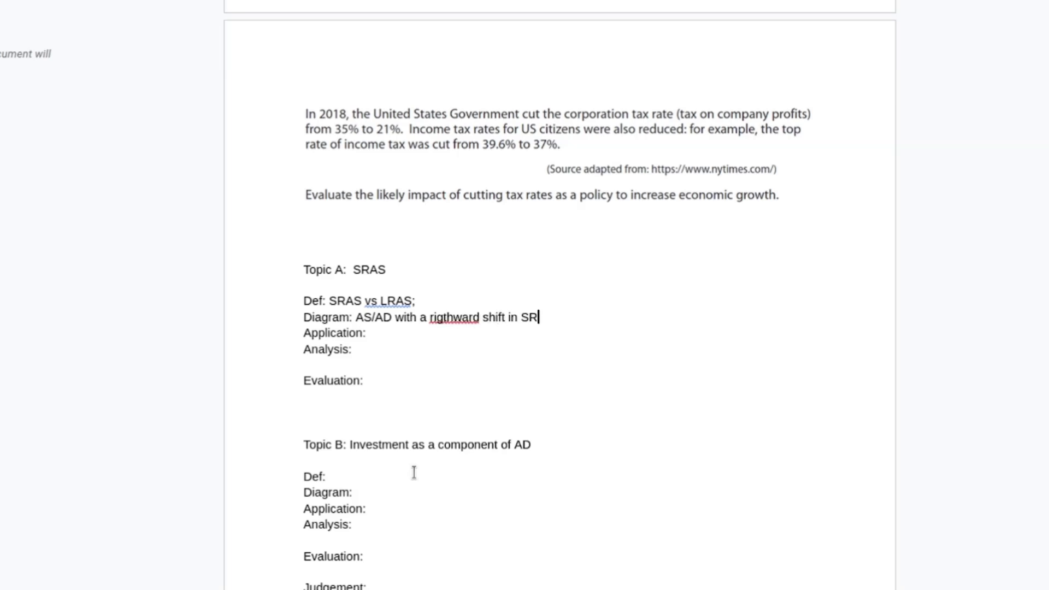
- Copy the AS/AD diagram with the SRAS to SRAS1 shift from further down the document and paste it below Topic A's diagram line
scroll(414, 472, "down", 15)
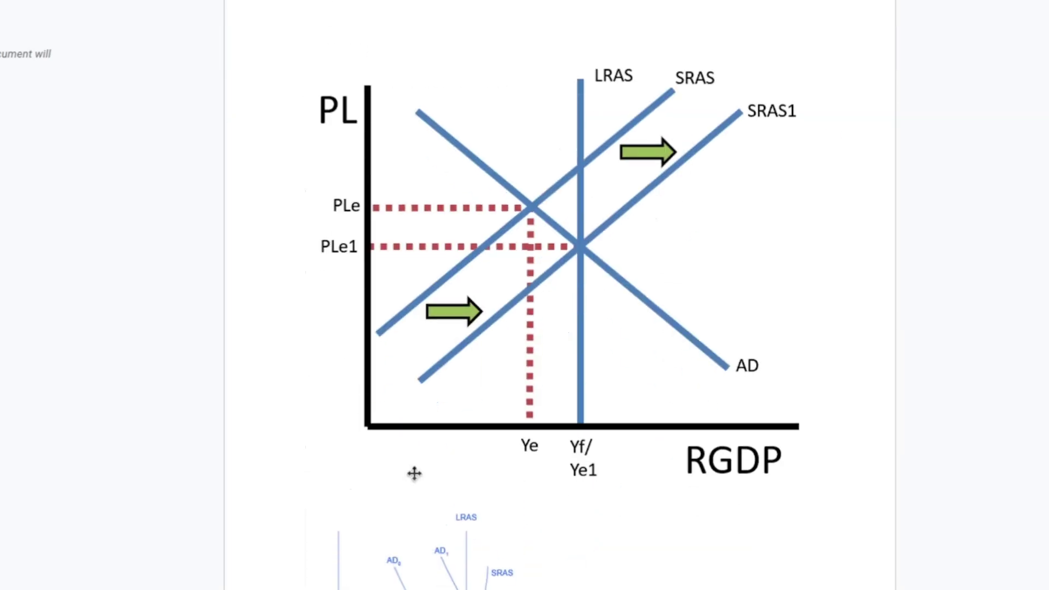
right_click(501, 377)
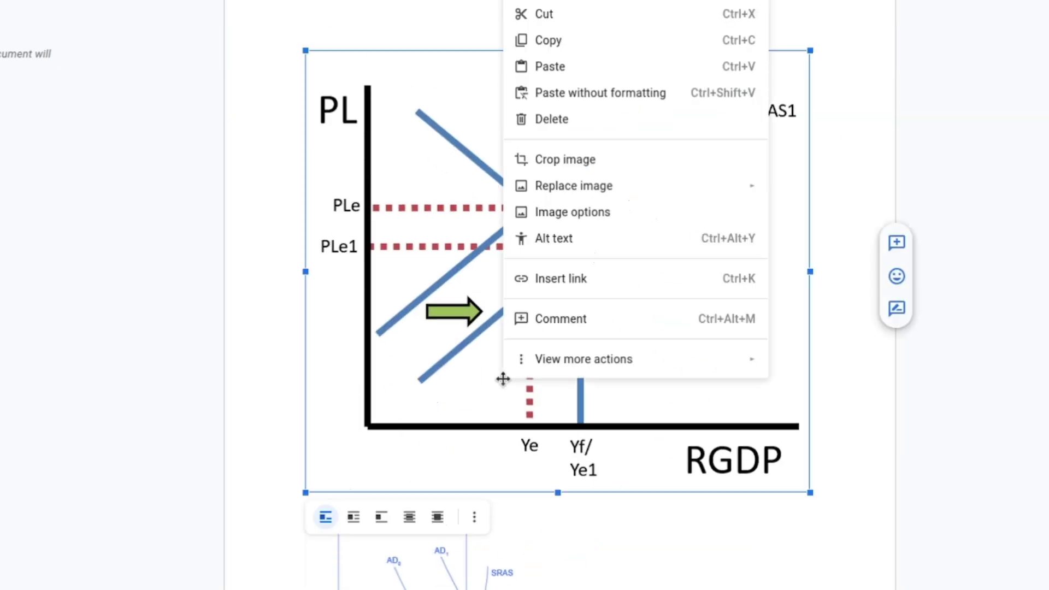
left_click(549, 44)
scroll(546, 43, "up", 15)
left_click(617, 295)
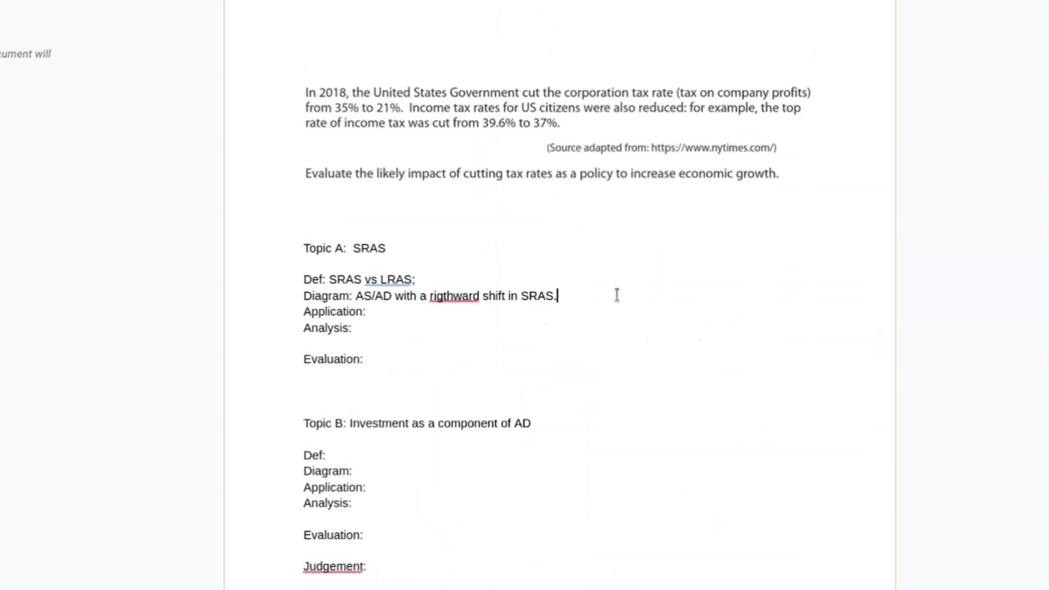
key("Return")
key("ctrl+v")
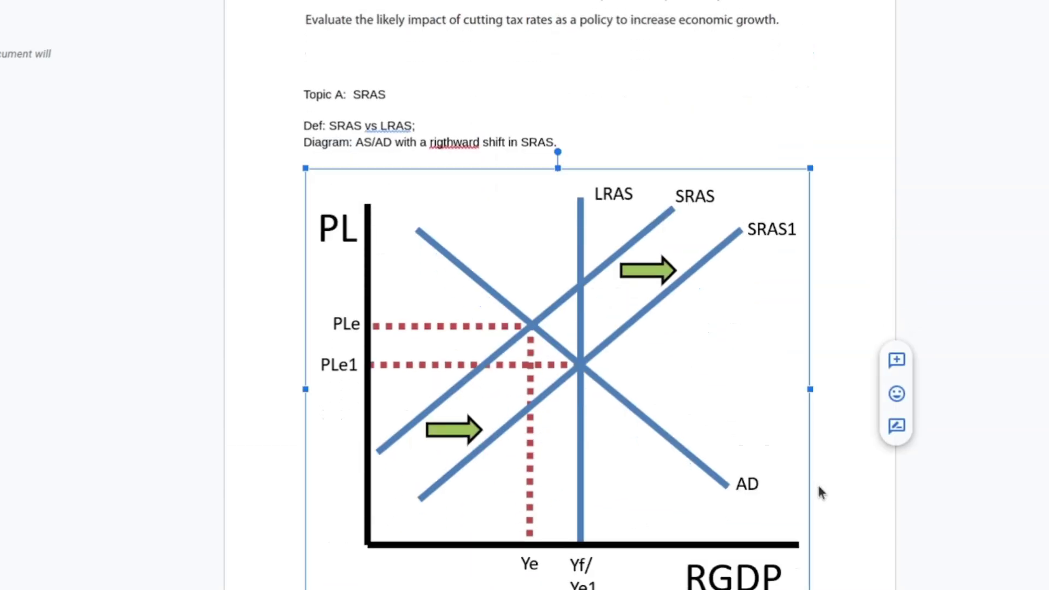
- Shrink the pasted AS/AD diagram proportionally to about half its width, then deselect it
left_click_drag(811, 589, 534, 386)
scroll(534, 387, "down", 1)
scroll(534, 386, "down", 1)
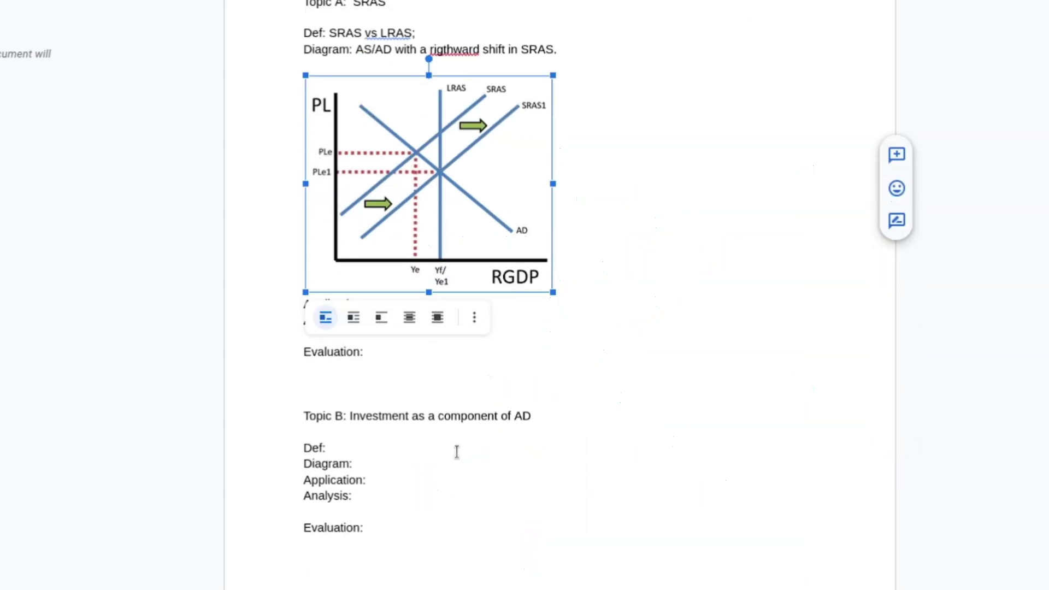
left_click(457, 452)
- Start the Topic A application line with "35% -> 21% cut in corporate taxes,"
scroll(337, 275, "up", 5)
scroll(439, 387, "up", 5)
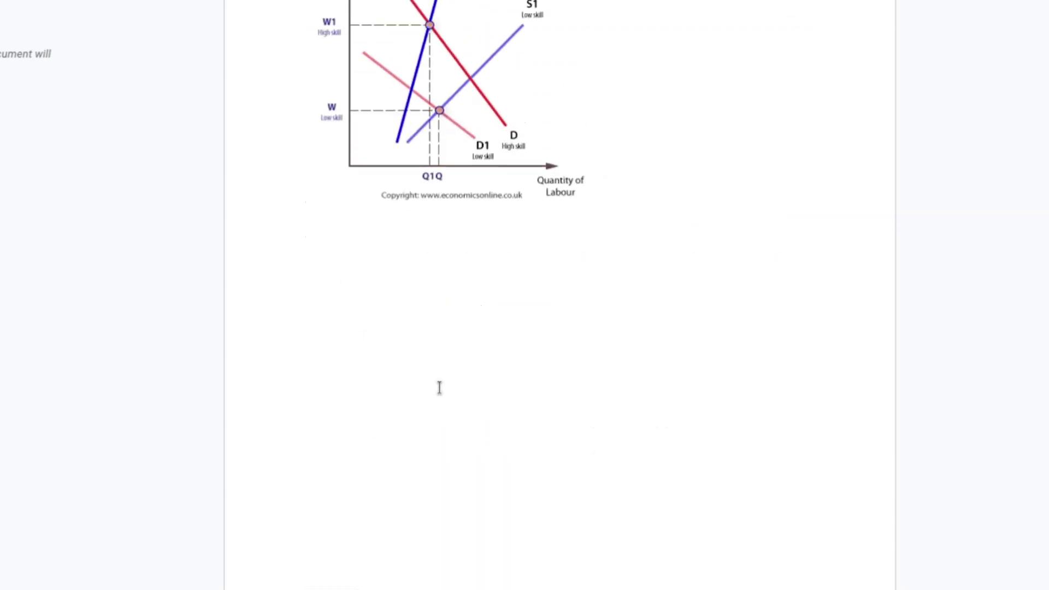
scroll(439, 386, "down", 12)
scroll(438, 386, "up", 3)
left_click(396, 405)
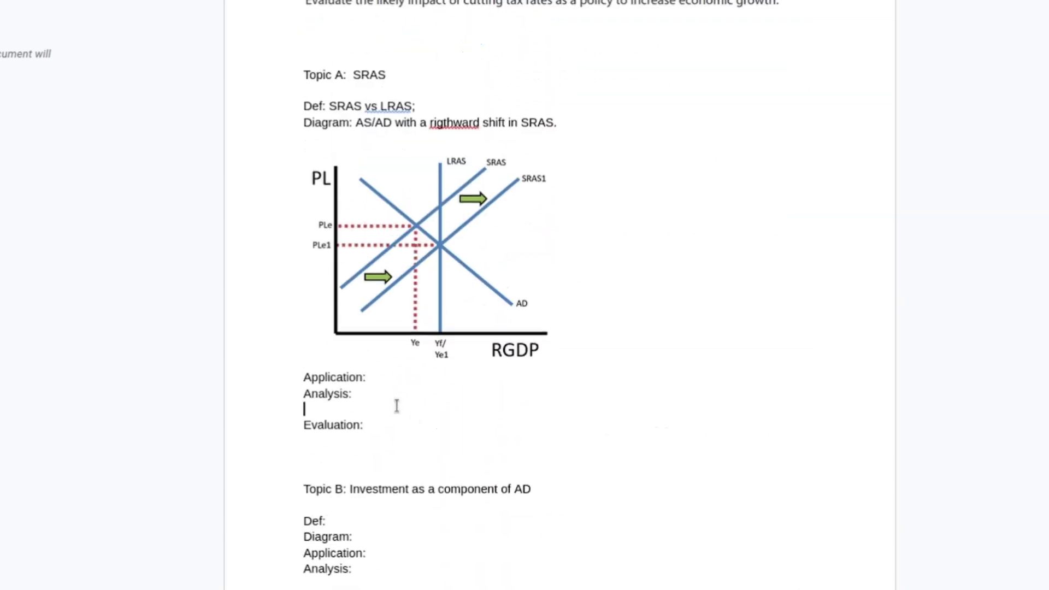
left_click(423, 380)
scroll(424, 381, "up", 4)
scroll(424, 381, "down", 1)
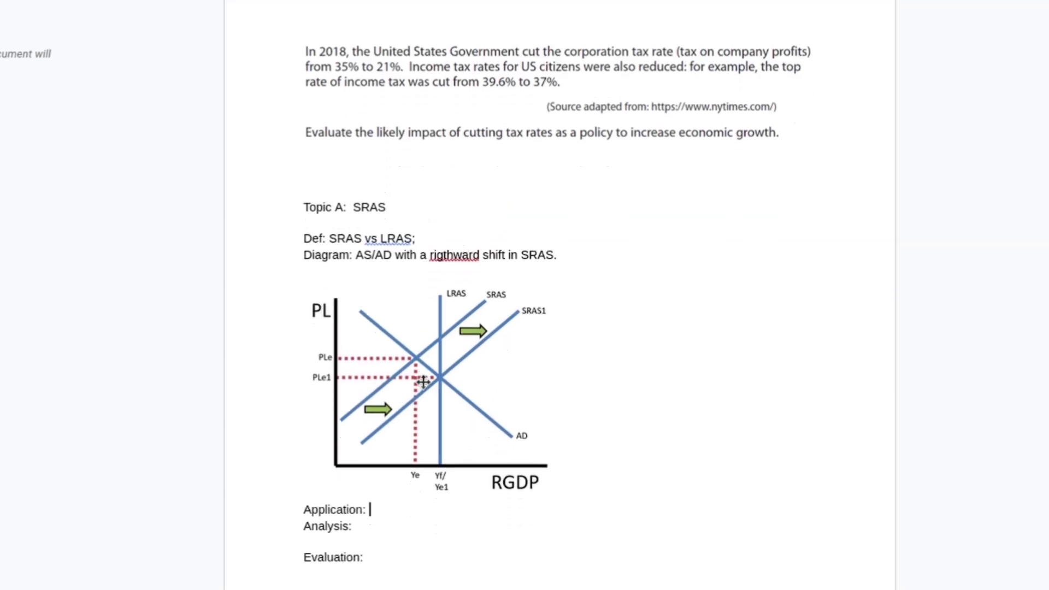
type("35% -> 21% cur")
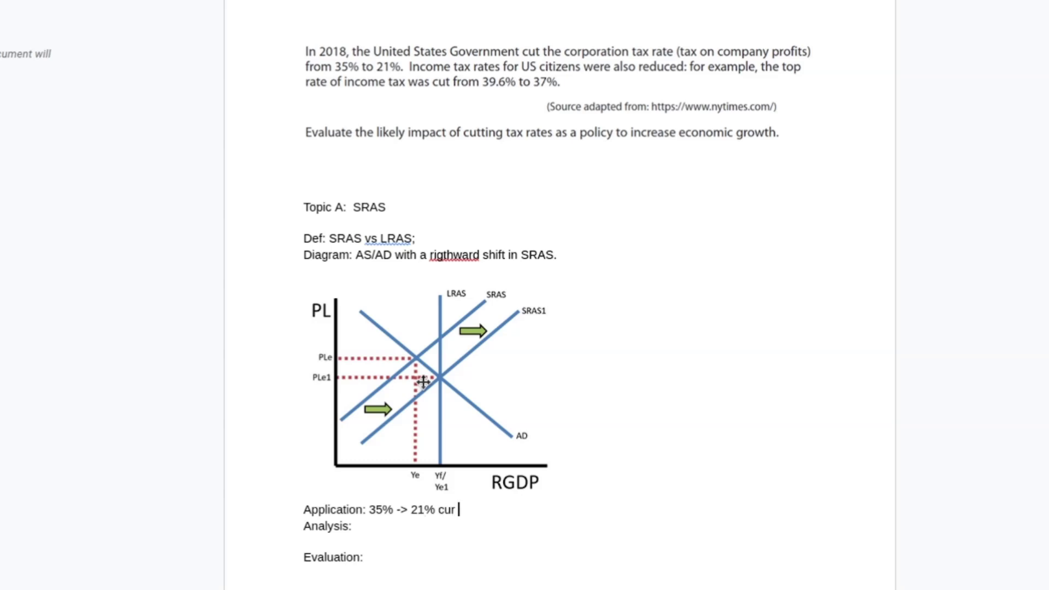
key("BackSpace")
key("BackSpace")
type("t in corporate taxes,")
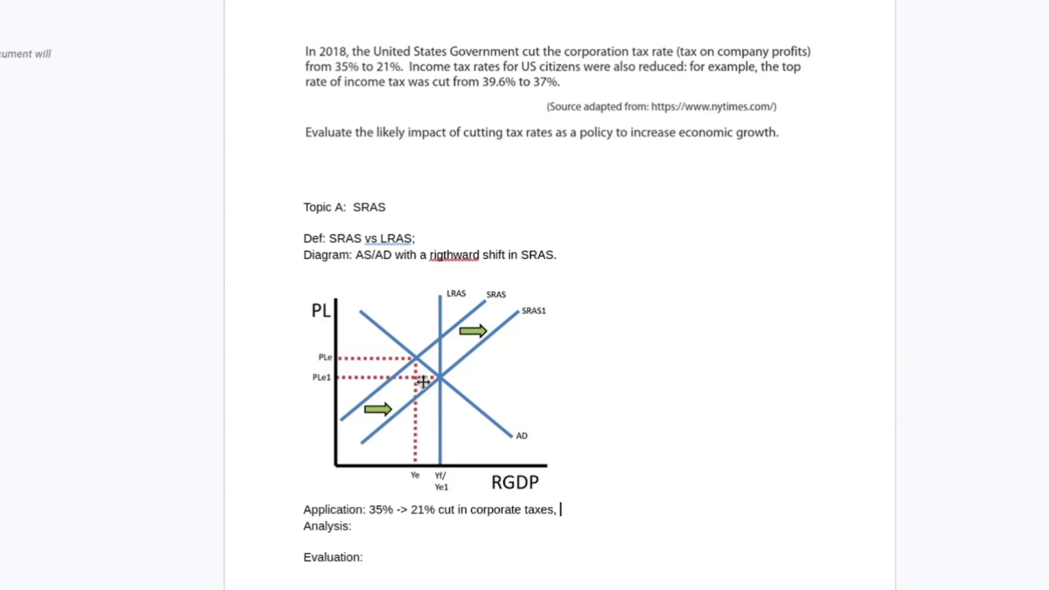
- Finish the Topic A application line with "Trumps tax cuts in the US were intended to boost productivity."
type("Trumps tax cuts in teh U")
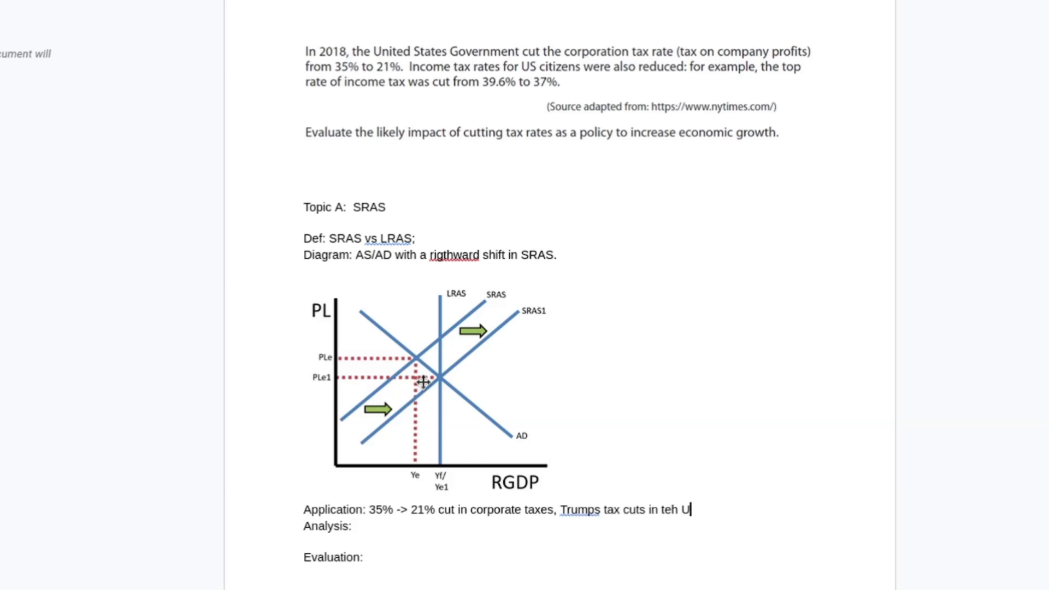
type("S -")
key("BackSpace")
key("BackSpace")
key("BackSpace")
key("BackSpace")
key("BackSpace")
key("BackSpace")
key("BackSpace")
type("he USa")
key("BackSpace")
key("BackSpace")
type("were inte")
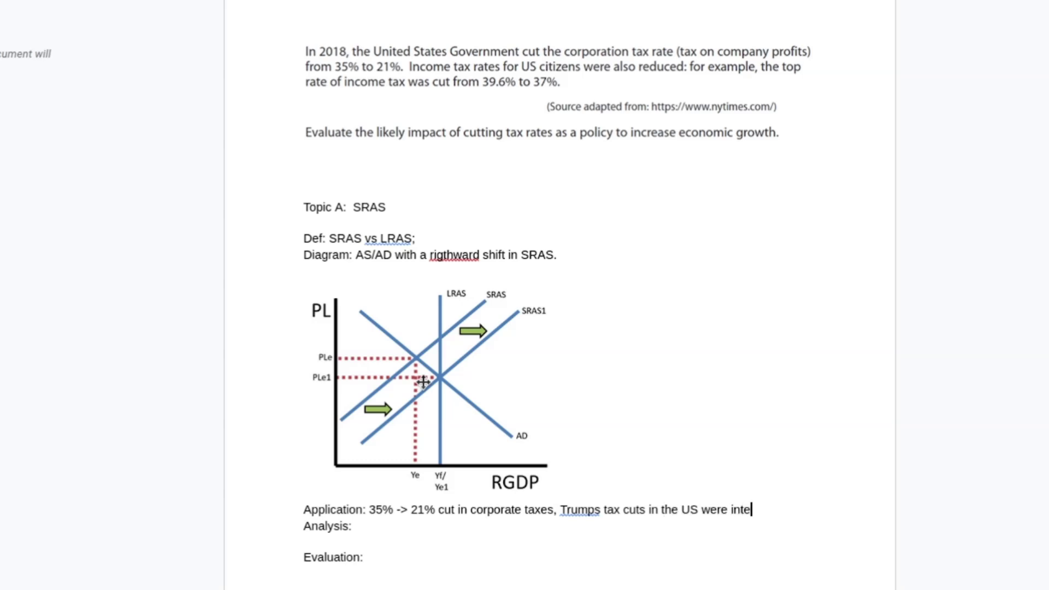
type("nded to boost produc")
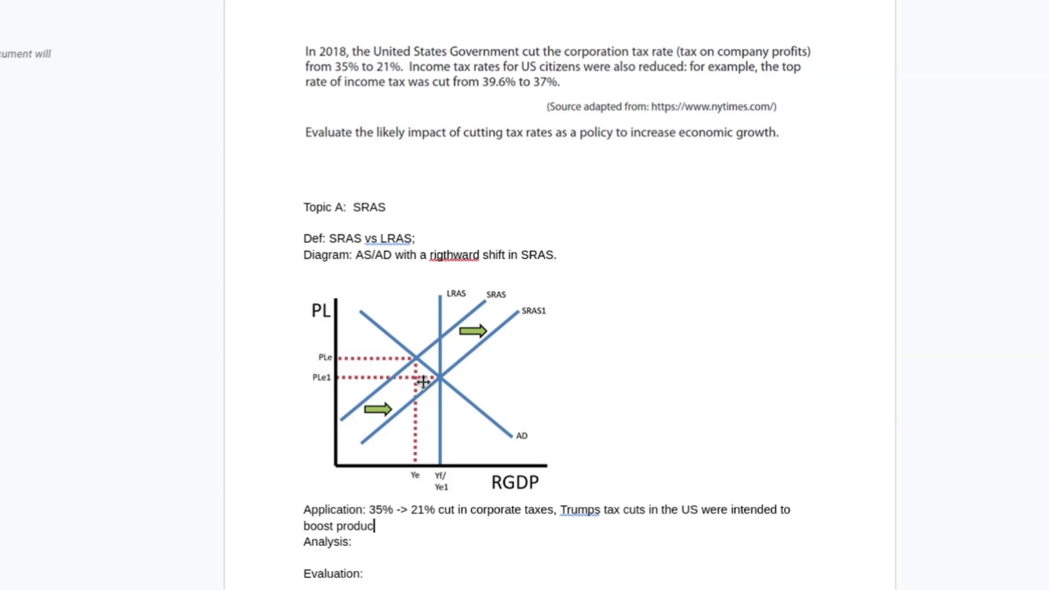
type("tivity.")
- Start the Topic A analysis chain with "Cut corporation tax → increase in corporate spending → investment"
left_click(444, 546)
type("Cut corporate")
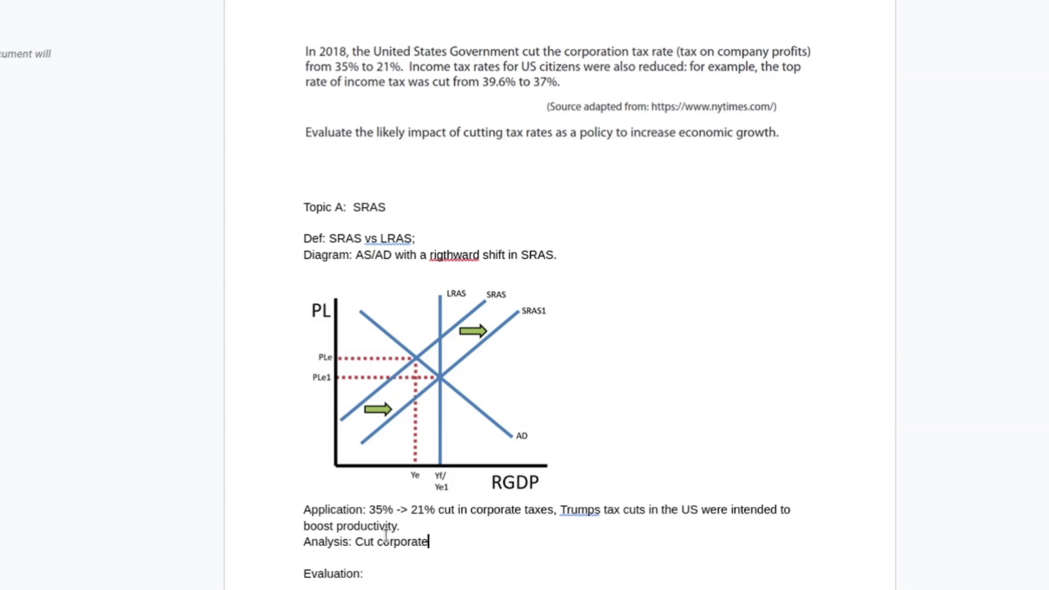
key("BackSpace")
type("ion tax -> increase in corp")
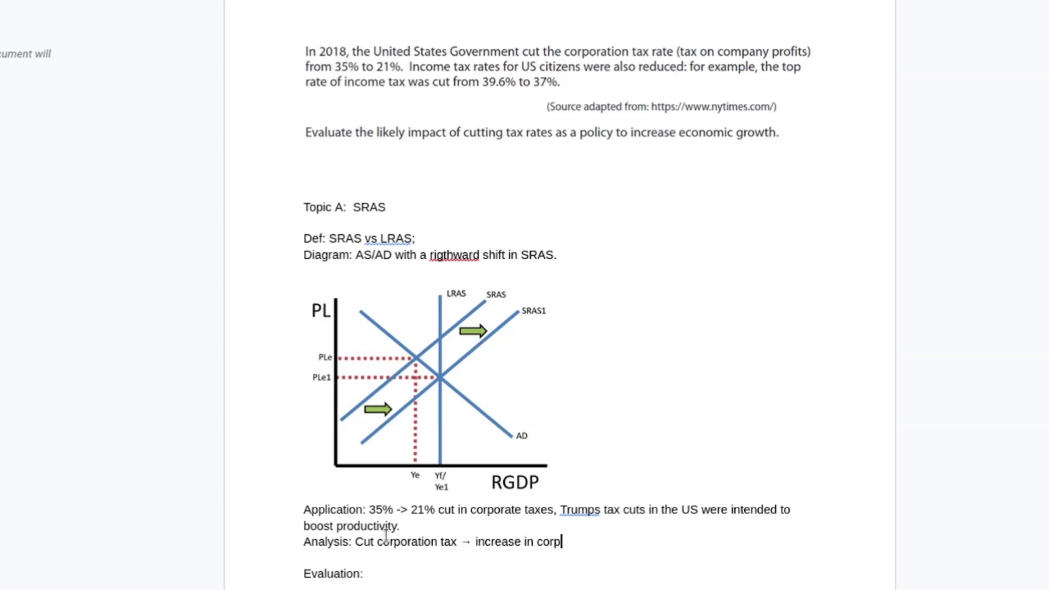
type("orate spending -")
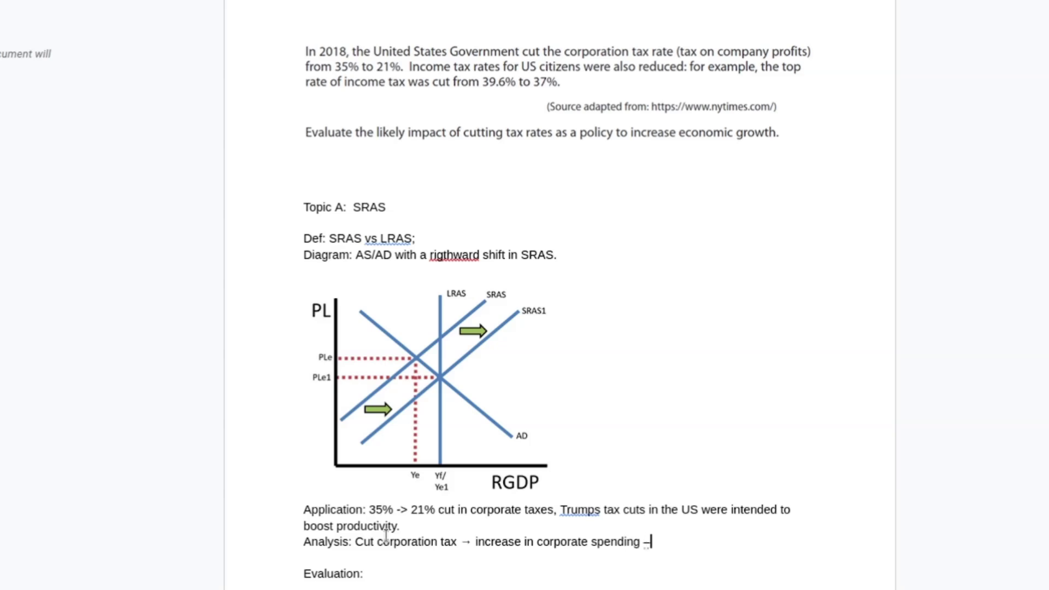
type("> investment -")
- Continue the Topic A analysis chain with "→ increases in output as firms hire more workers or expand their infrastructure"
type("> increases in ")
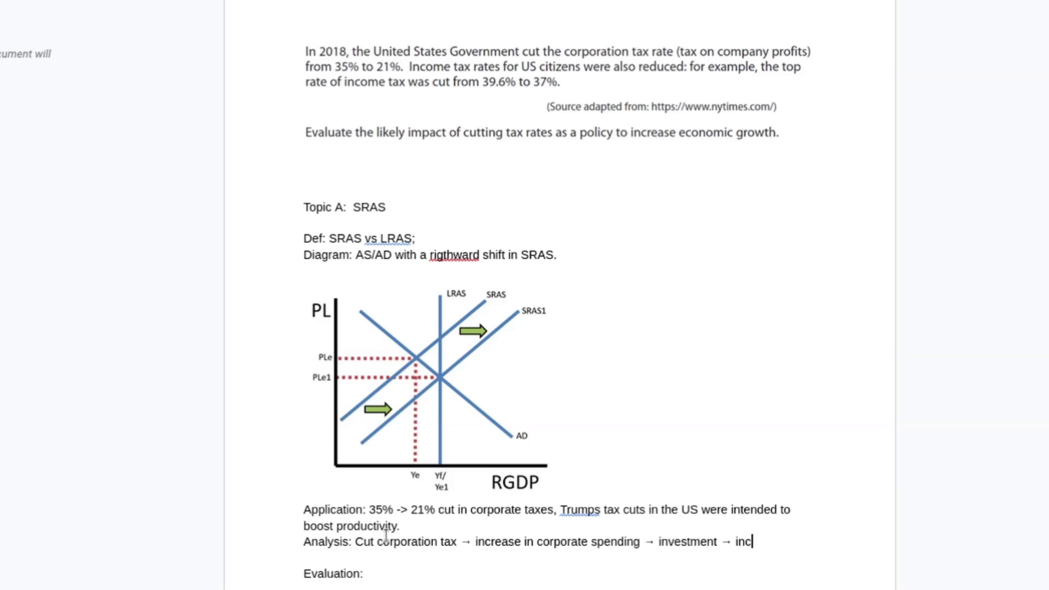
type("output as firms hir")
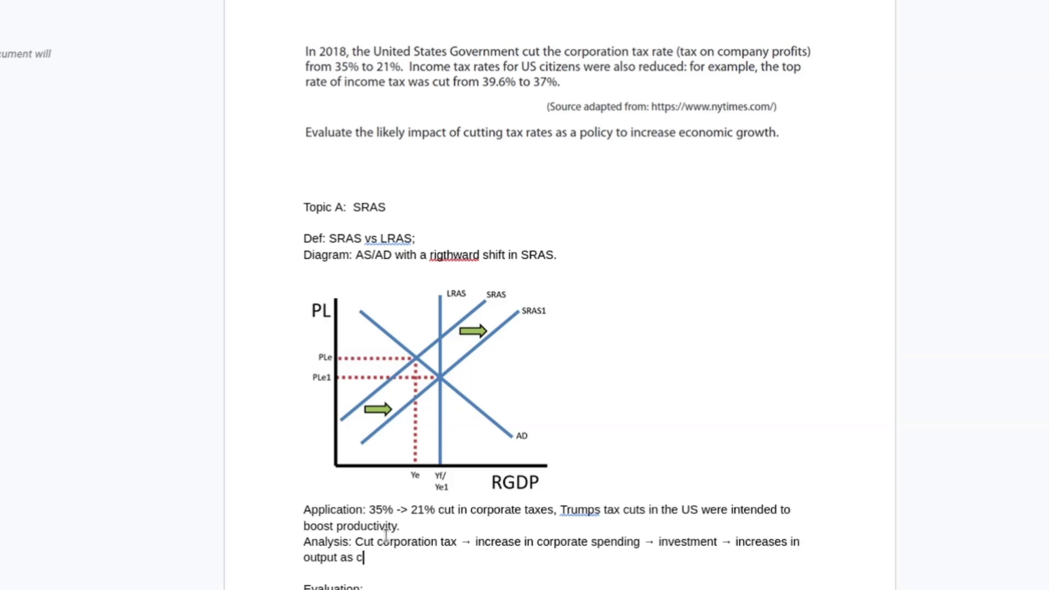
type("e more wor")
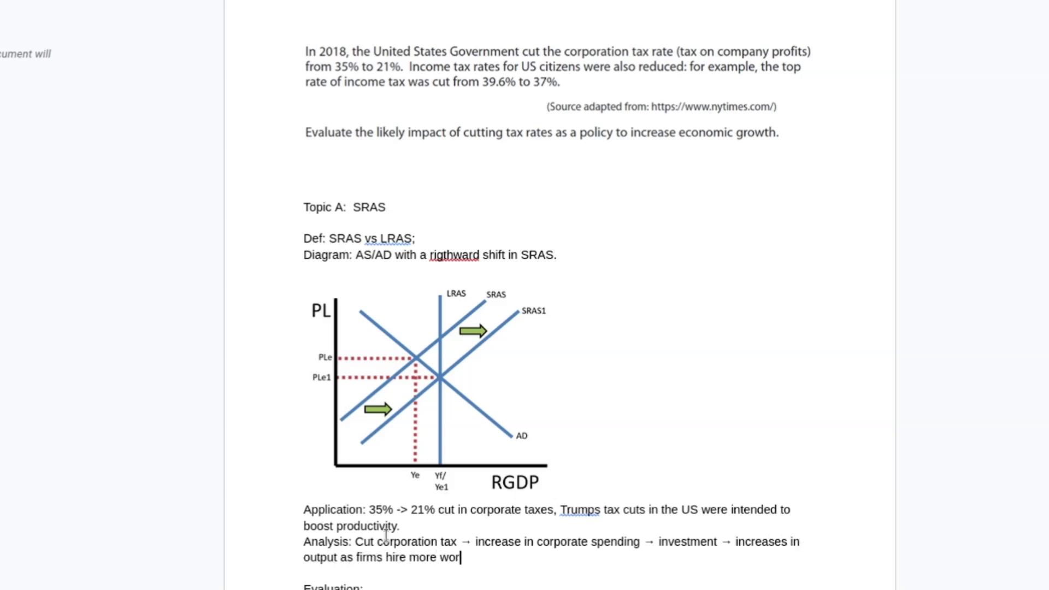
type("kers or expand t")
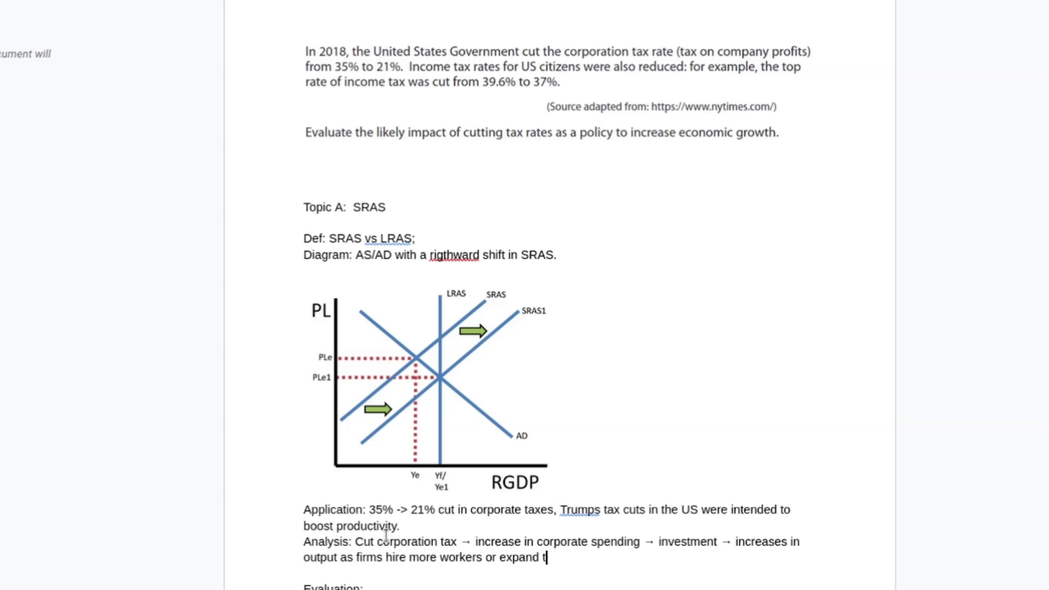
type("heir infrastructure ")
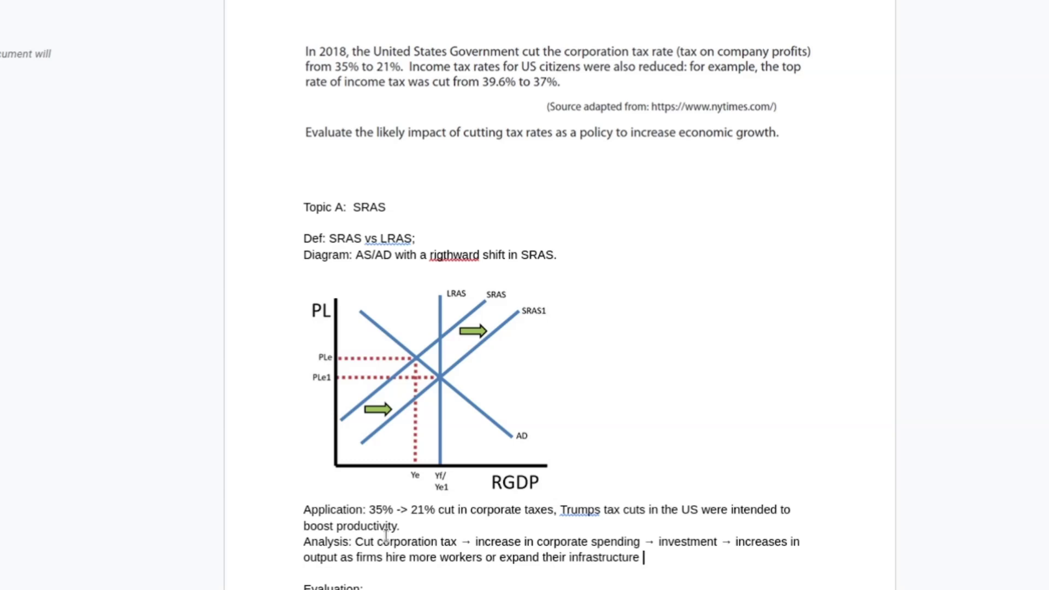
- End the Topic A analysis chain with "→ rightward shift in SRAS → higher real GDP (Yfe)," and highlight the whole analysis text
type("→ rigthwa")
key("BackSpace")
key("BackSpace")
key("BackSpace")
key("BackSpace")
type("htward shift in SRAS,")
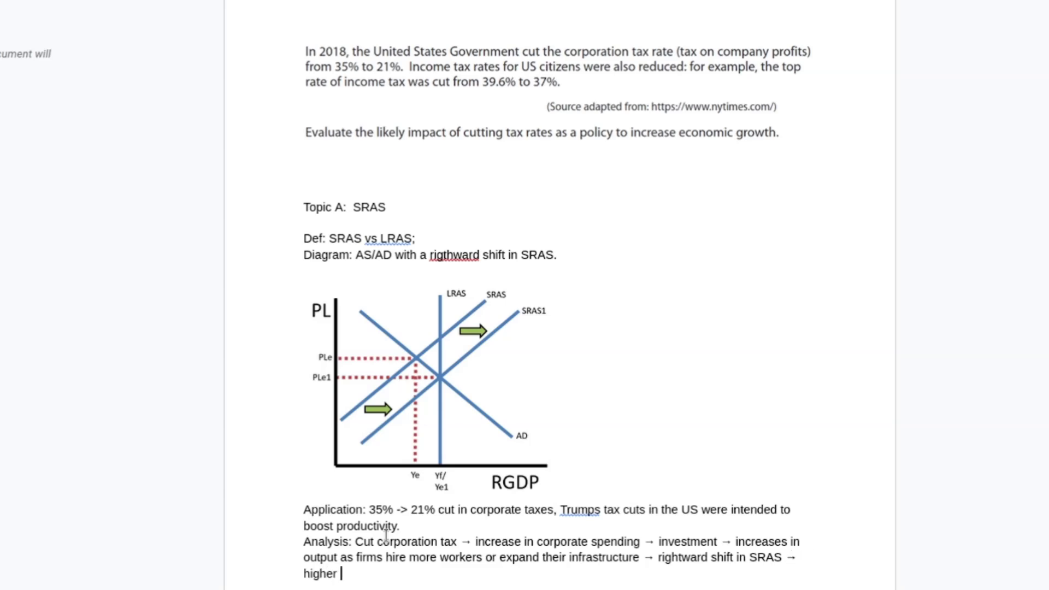
type(" GDP (Yfe")
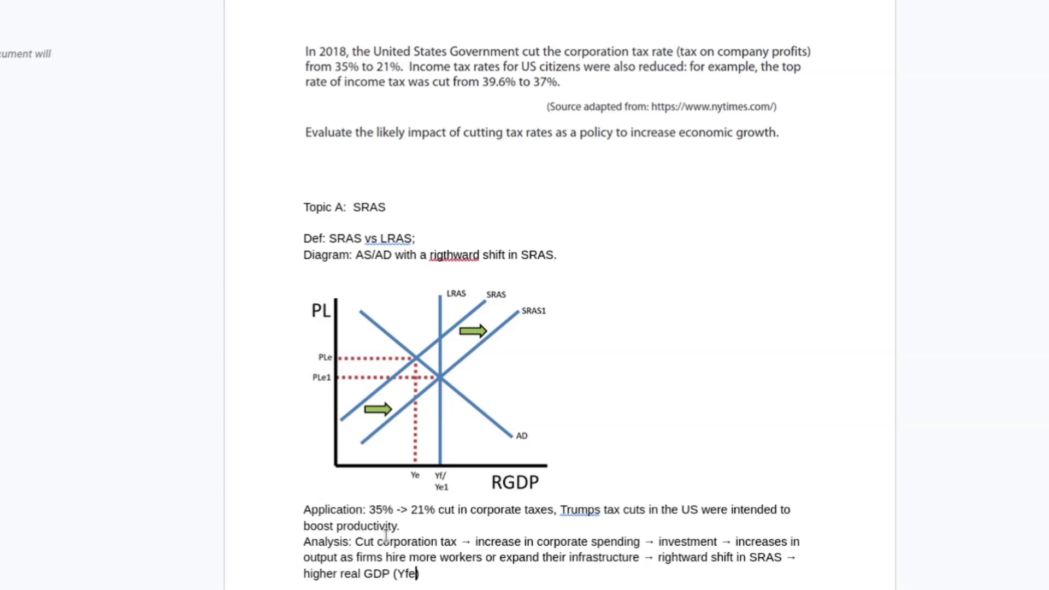
type("),")
left_click_drag(456, 574, 349, 542)
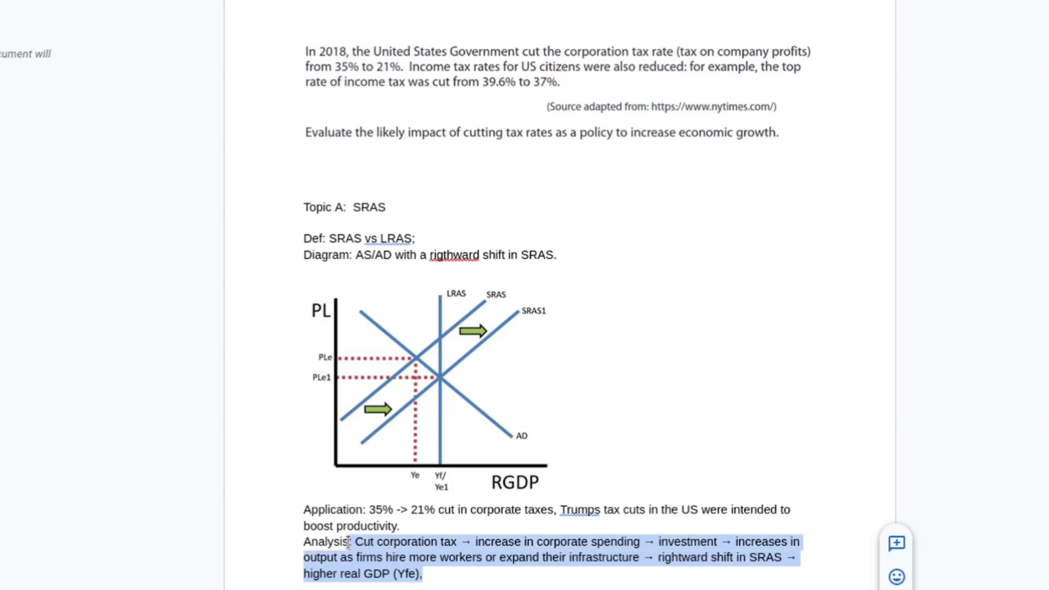
- Start the Topic A evaluation with "(1) LRAS is a limiting factor and may not be increased by cutting corporate"
scroll(350, 543, "down", 4)
scroll(424, 541, "up", 1)
left_click(424, 541)
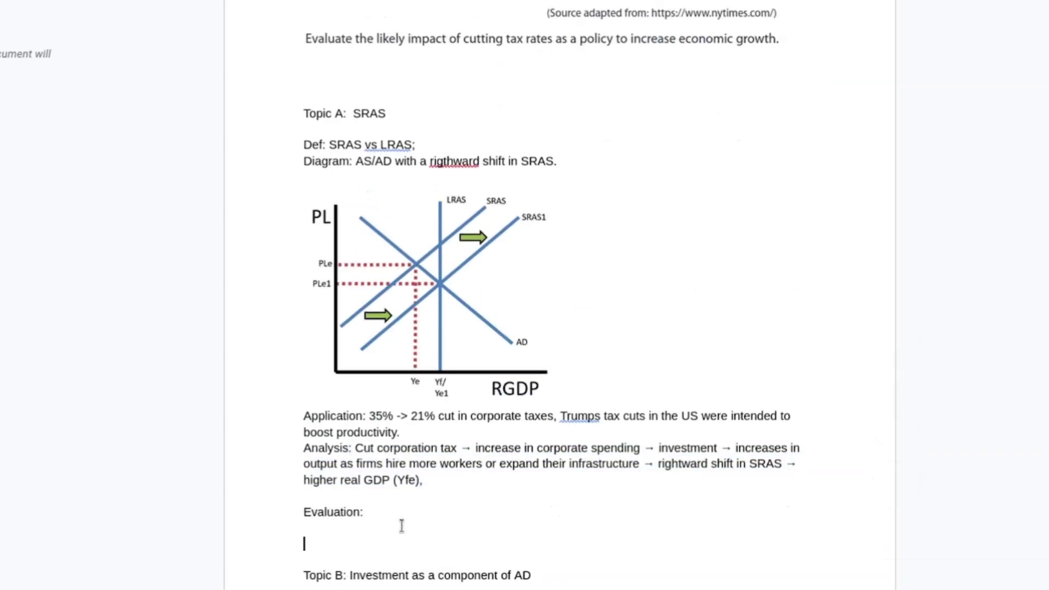
left_click(398, 521)
key("BackSpace")
key("BackSpace")
type(": (1) LRAS is a limiting factor and ma")
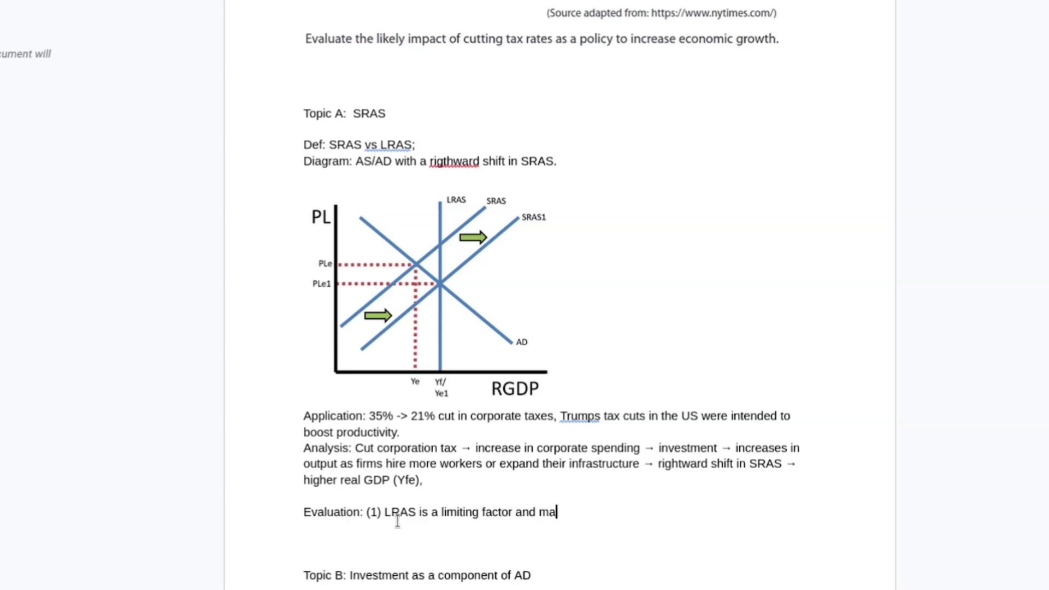
type("y not be increased by")
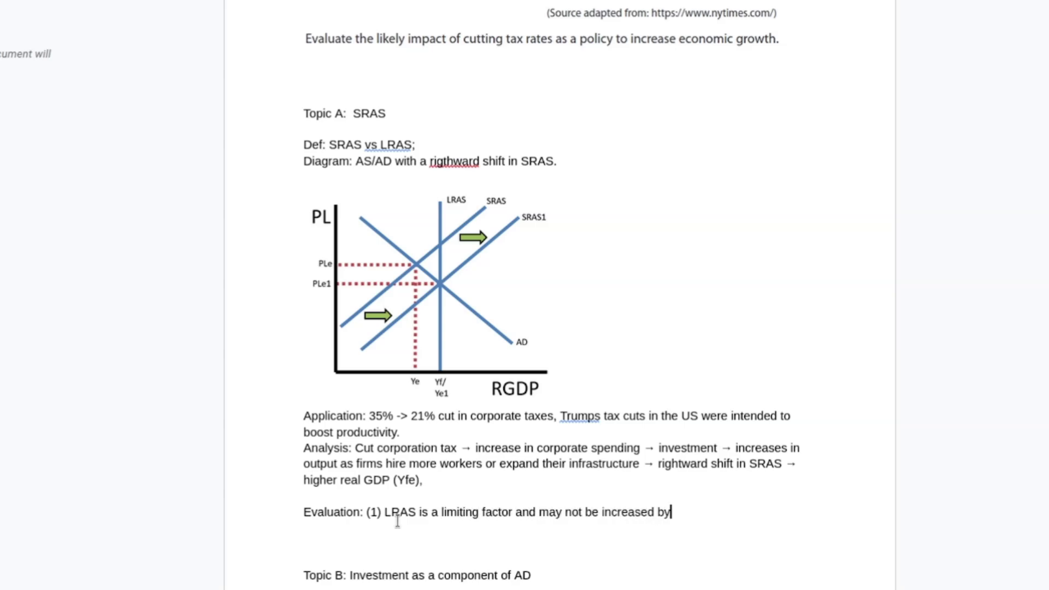
type(" cutting corpro")
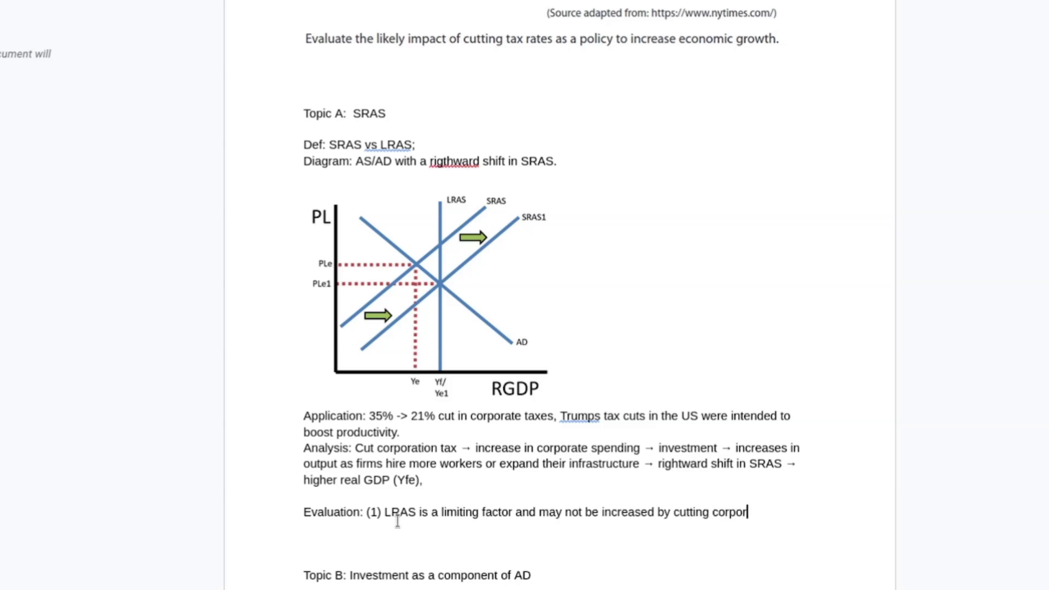
key("BackSpace")
key("BackSpace")
type("orate ")
- Finish the first evaluation point of Topic A with "taxes (this dpendso n what firms invest in)"
type("taxes (this dp")
type("endso n what fir")
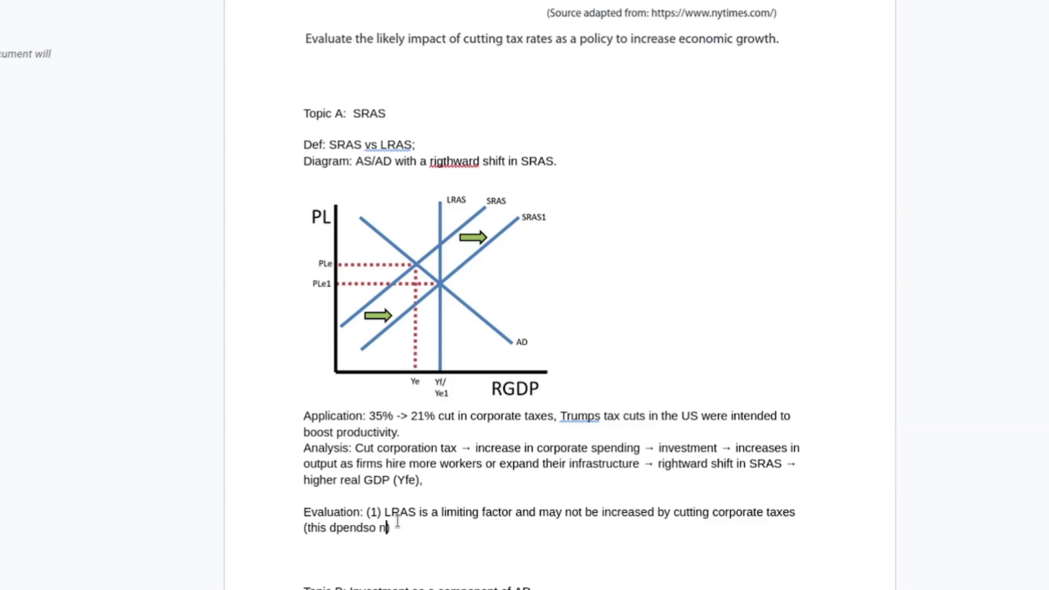
type("ms invest in)")
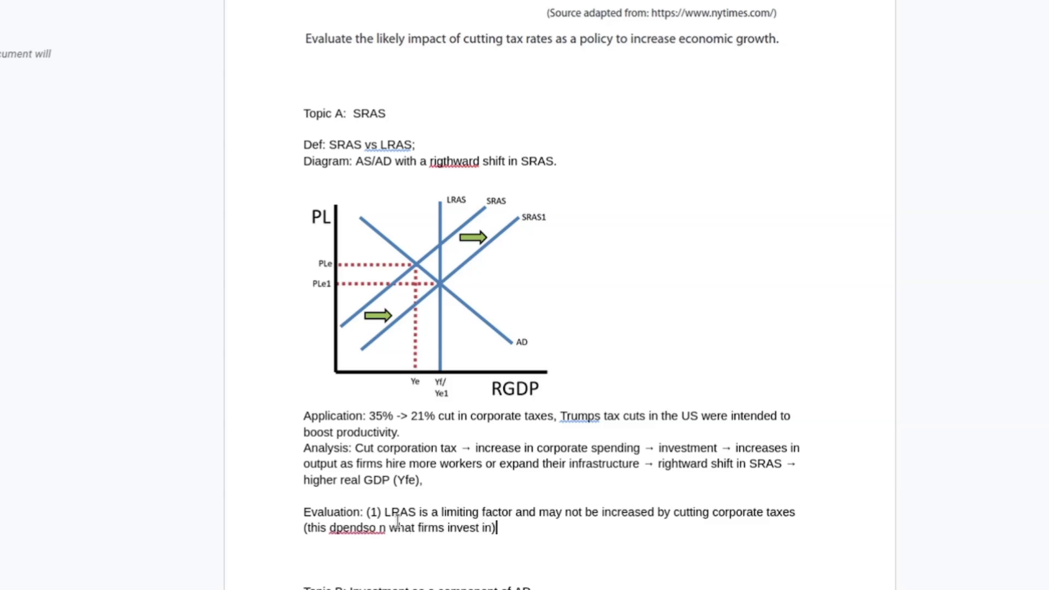
- Correct "dpendso n" to "depends on" in Topic A's first evaluation point and return the cursor to the end of the text
right_click(364, 527)
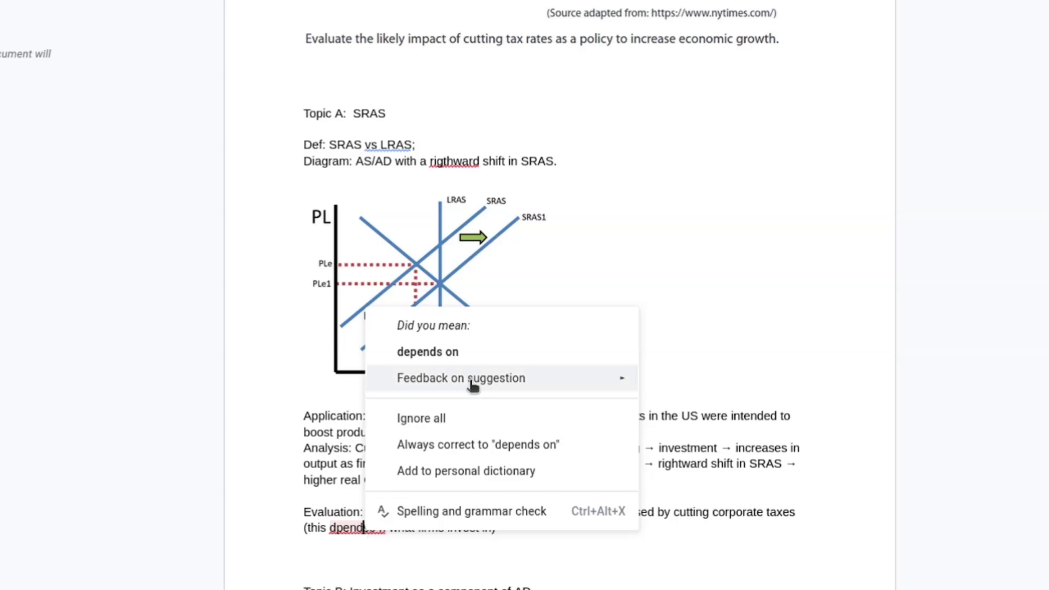
left_click(427, 352)
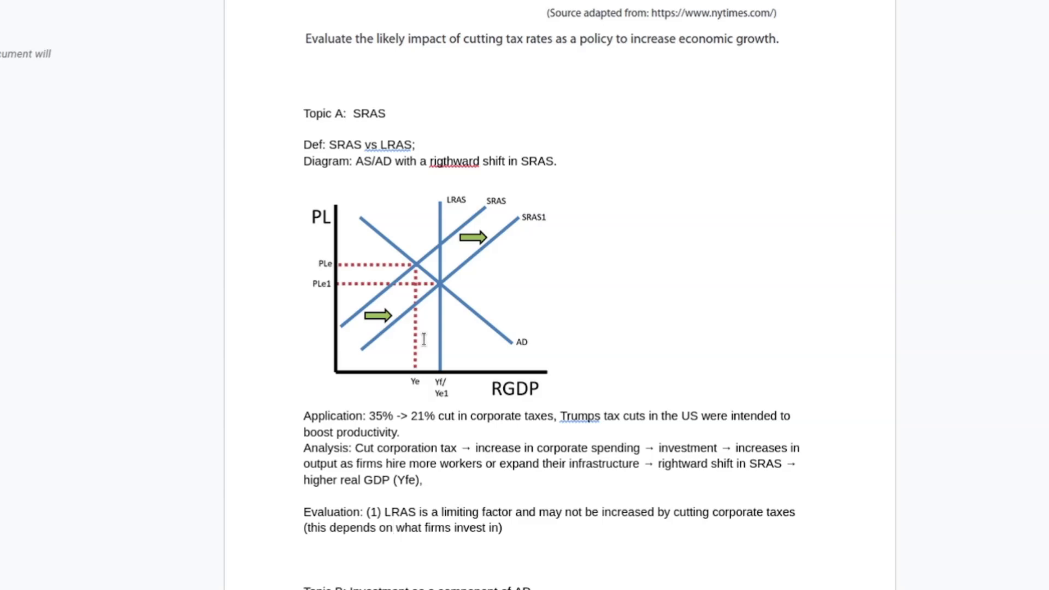
key("Right")
key("Right")
key("Right")
key("Right")
key("Right")
key("Right")
key("Right")
key("Right")
key("Right")
key("Right")
key("Right")
key("Right")
key("Right")
key("Right")
key("Right")
key("Right")
key("Right")
key("Right")
- Start the second evaluation point of Topic A with "(2) depends on corporate confidence - firms may not decide"
type("()")
key("Left")
type("2")
key("Right")
type("depends on corporate ")
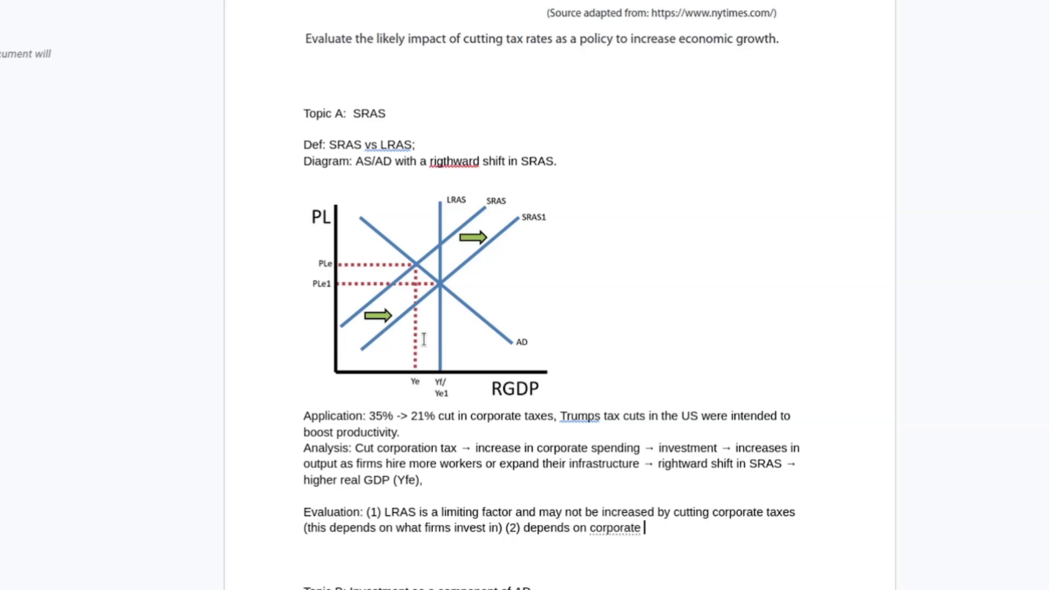
type("confidence - fir")
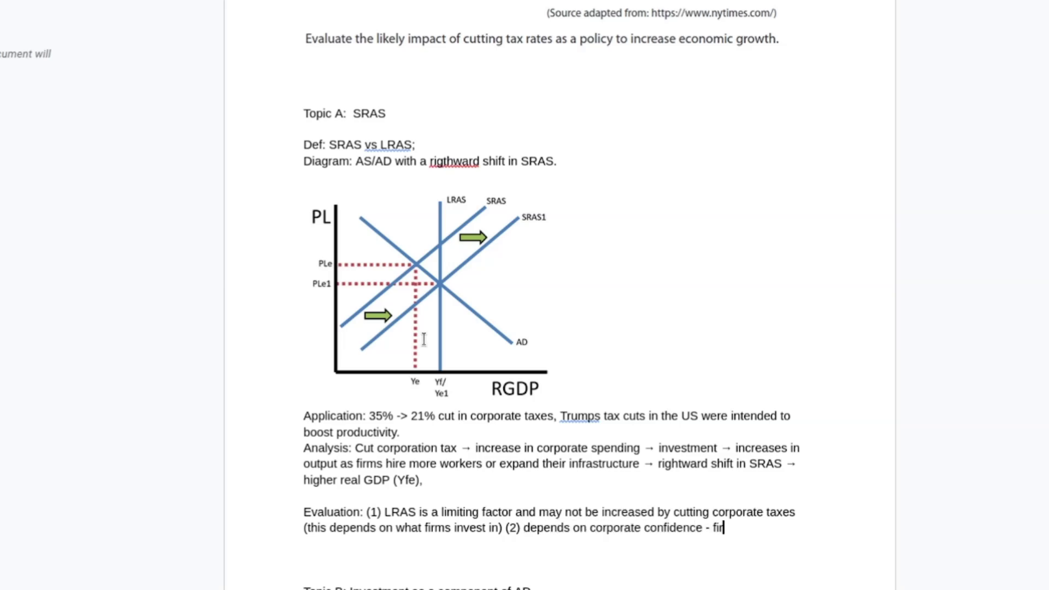
type("ms may not decide ")
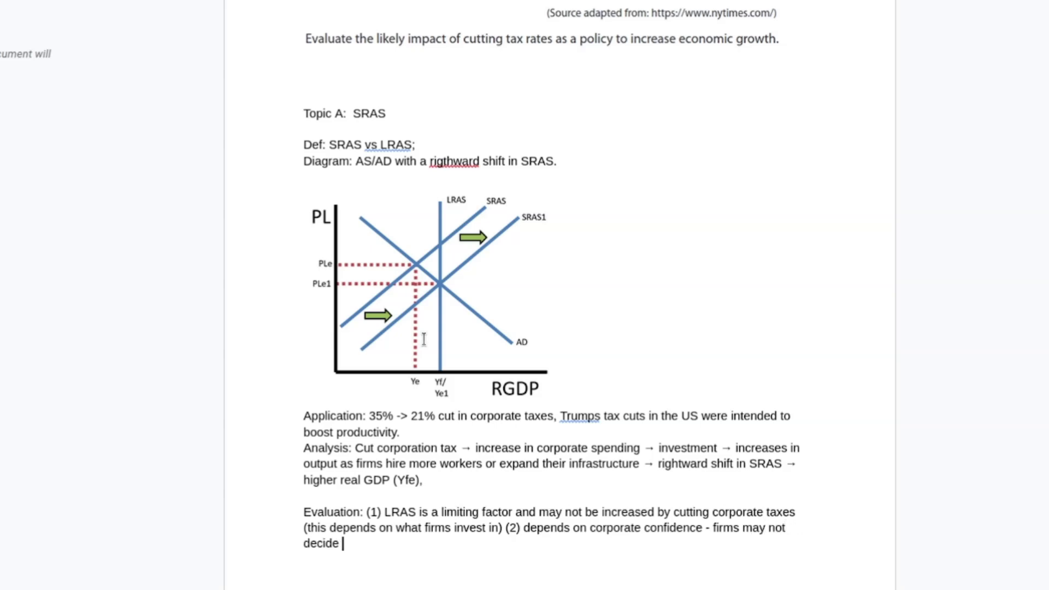
- Continue the second evaluation point with "invest funds into expanded capacity (during a recession for example)"
type("in")
key("BackSpace")
key("BackSpace")
type("invest funds into ")
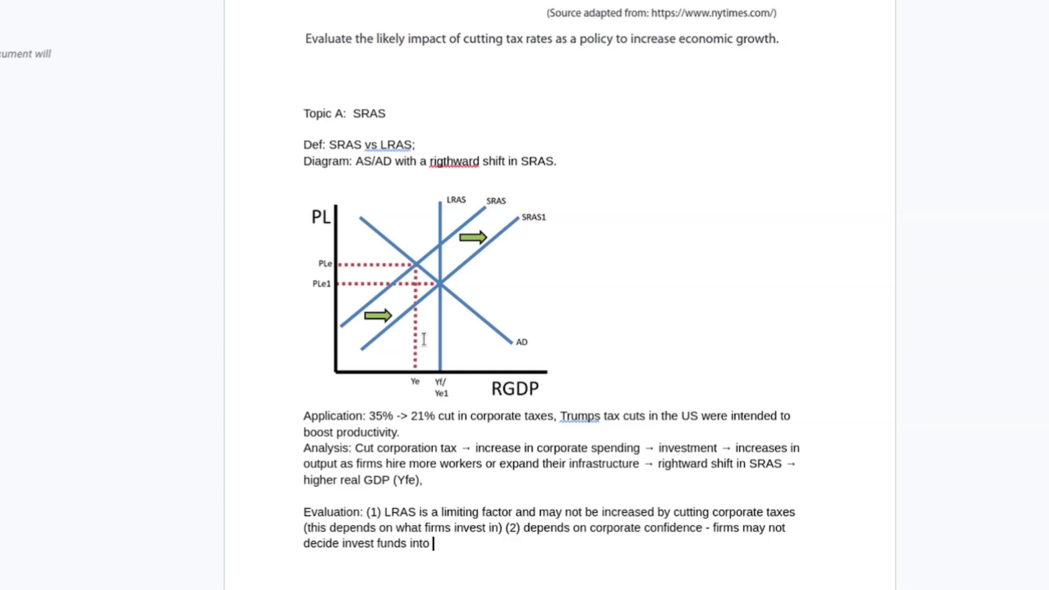
type("expanded capa")
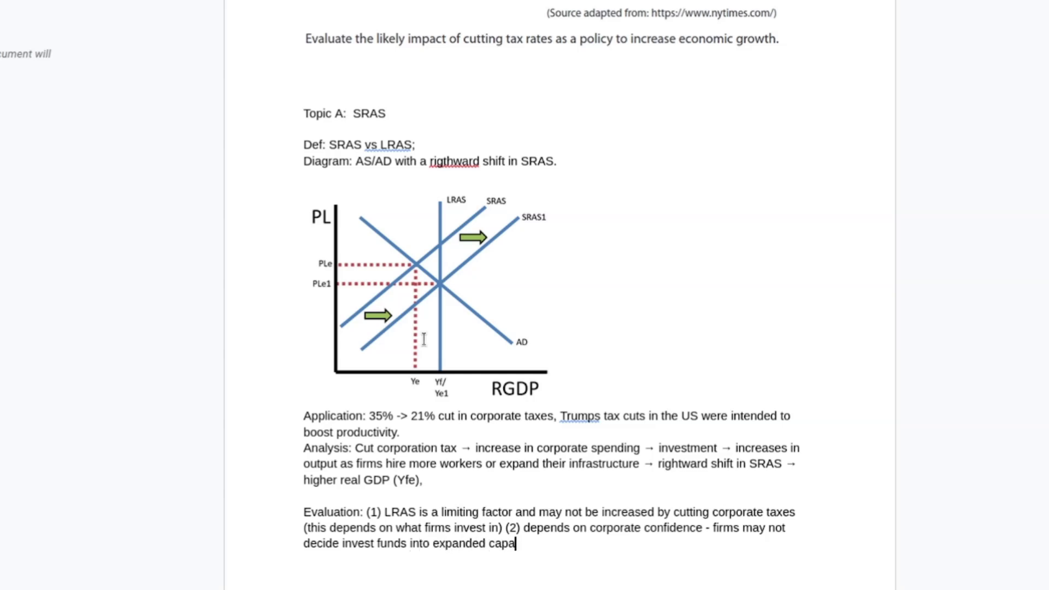
type("city (during a reces")
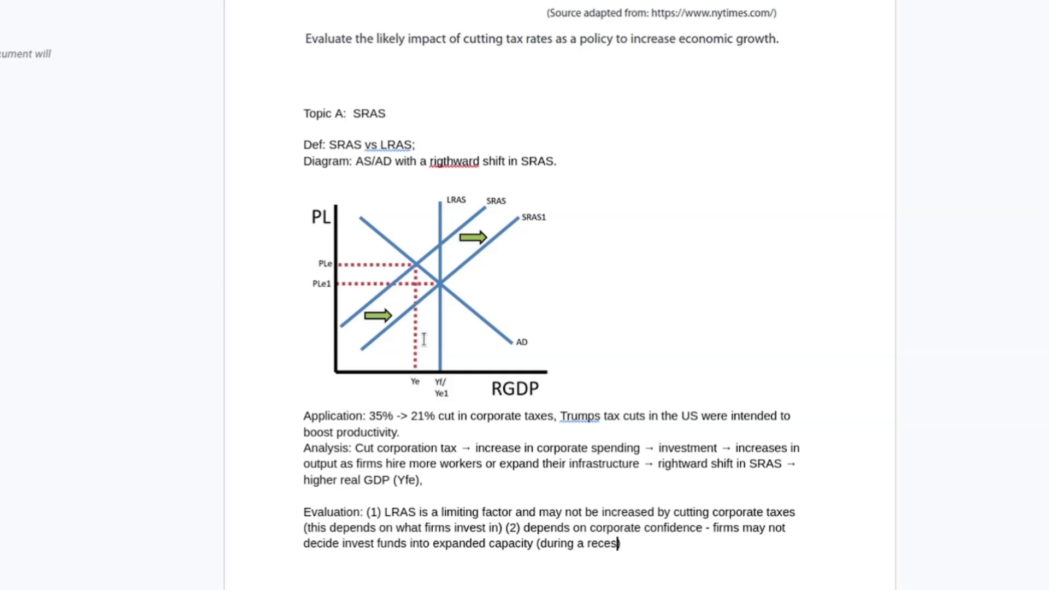
type("sion for example")
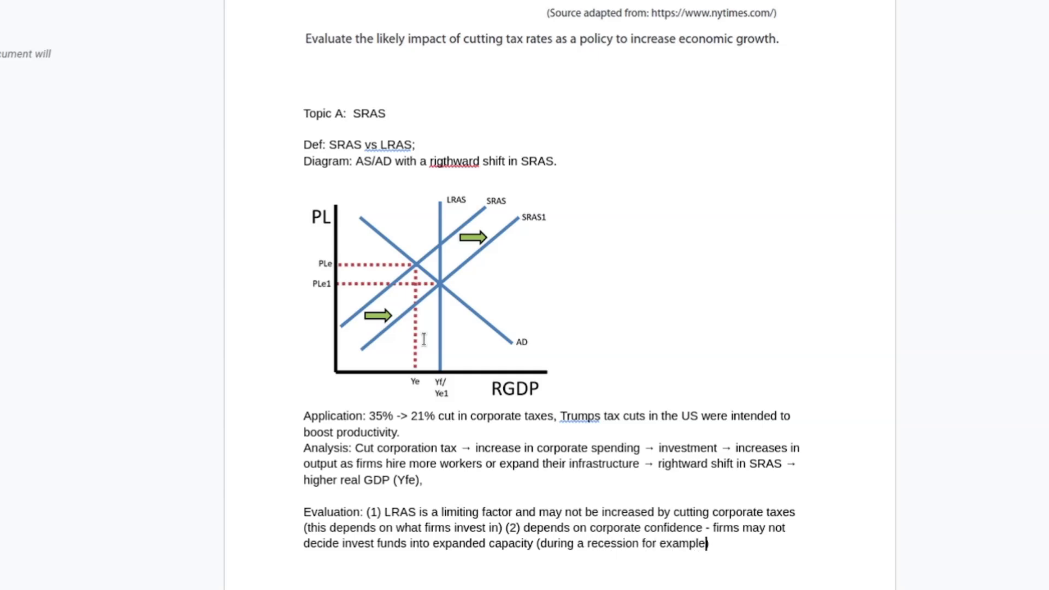
- End the second evaluation point with "OR firms may choose to give profits to shareholders instead" and add the marker "(3)"
key("Right")
type("OR firms may choose to ")
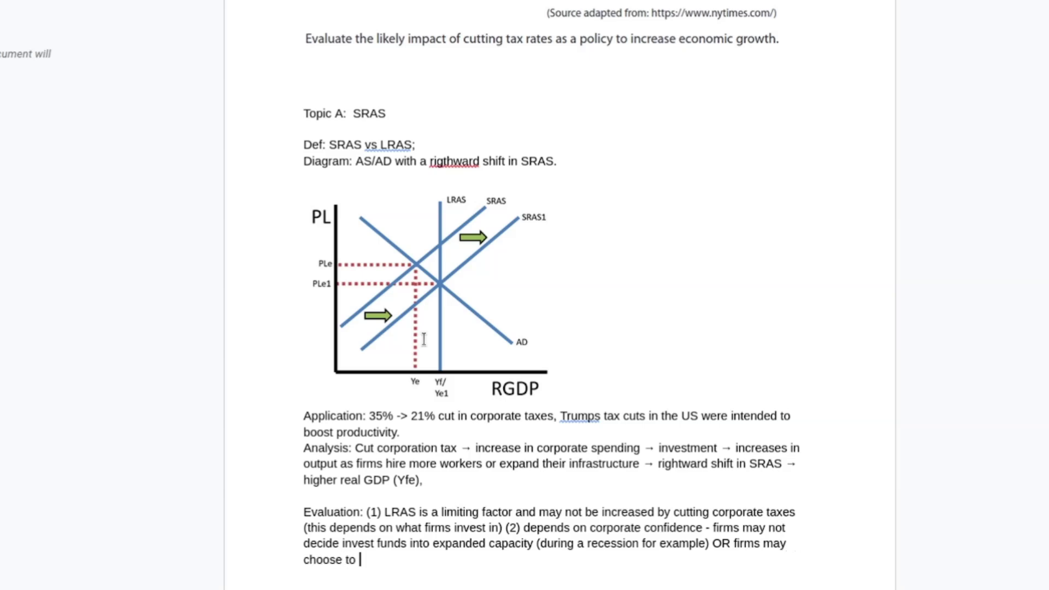
type("give profits to shareh")
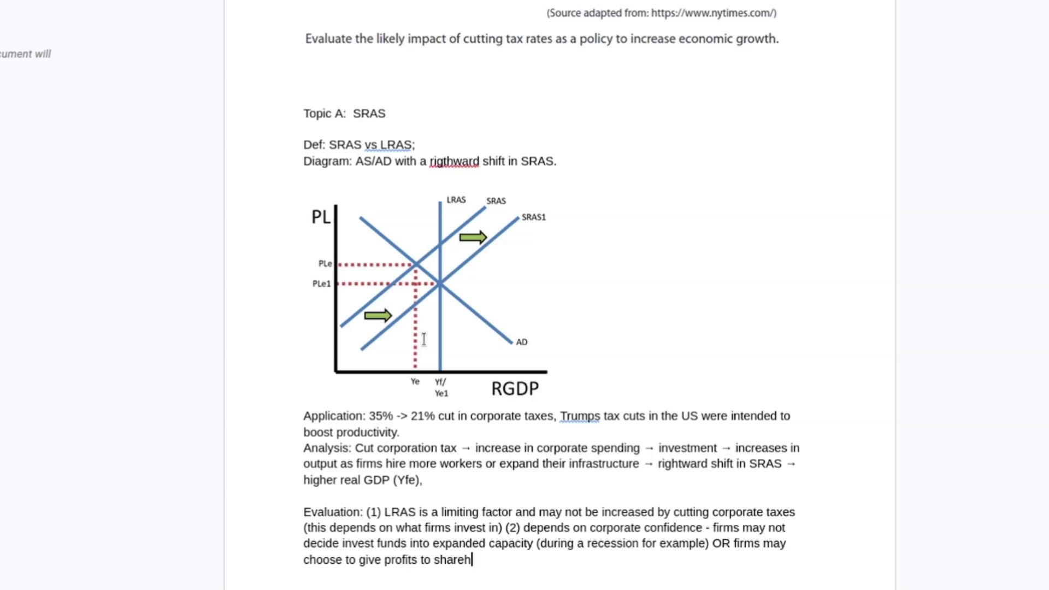
type("olders instead (3)")
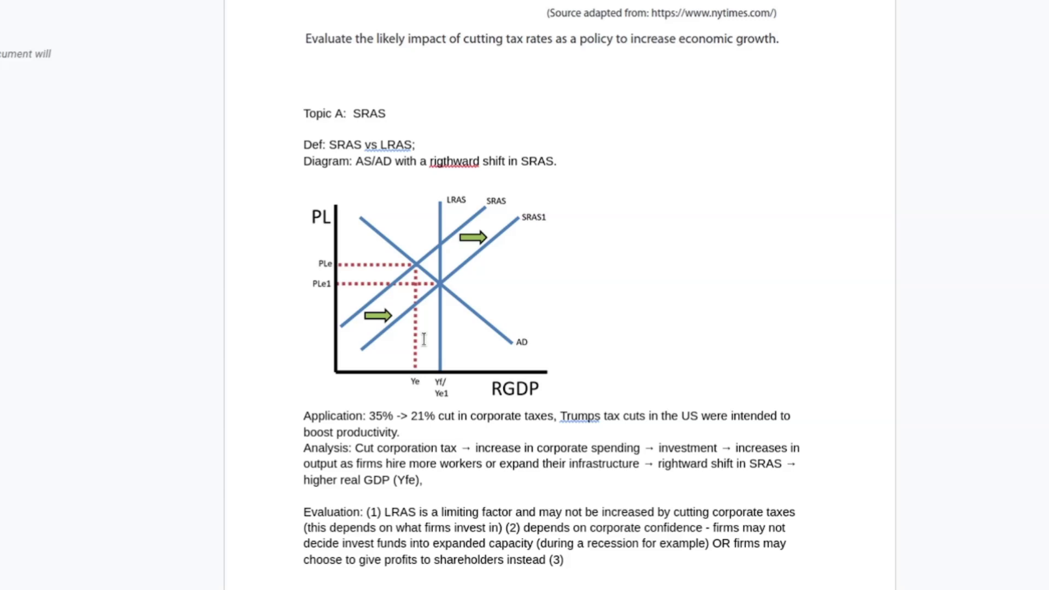
- Write the third evaluation point as "requires adequate AD to encourage firms to increase investment (if"
type("requires adeq")
key("BackSpace")
key("BackSpace")
key("BackSpace")
key("BackSpace")
type("adequate AD to ")
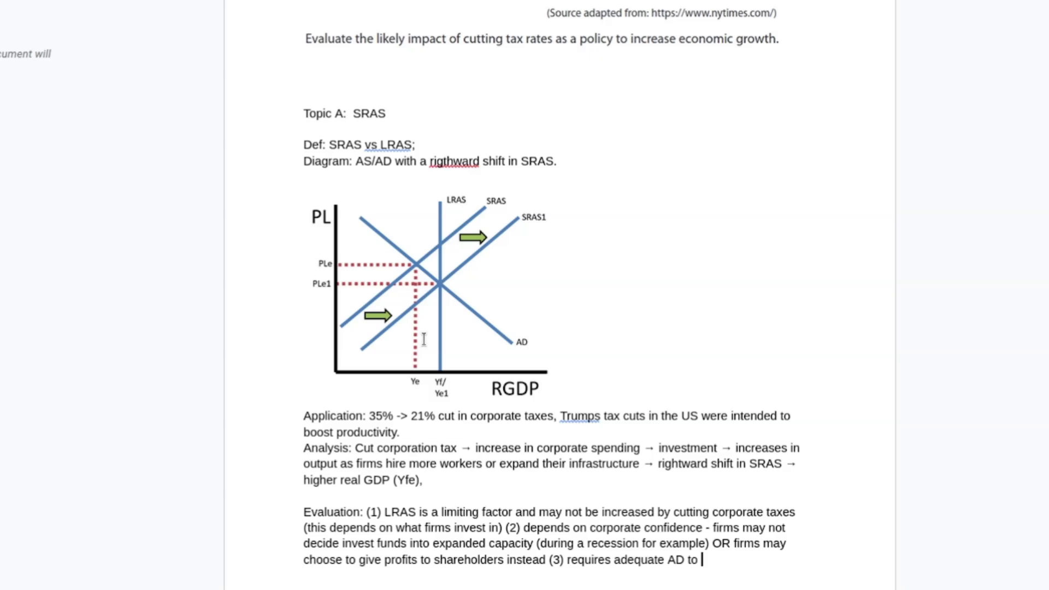
type("encourage firms to")
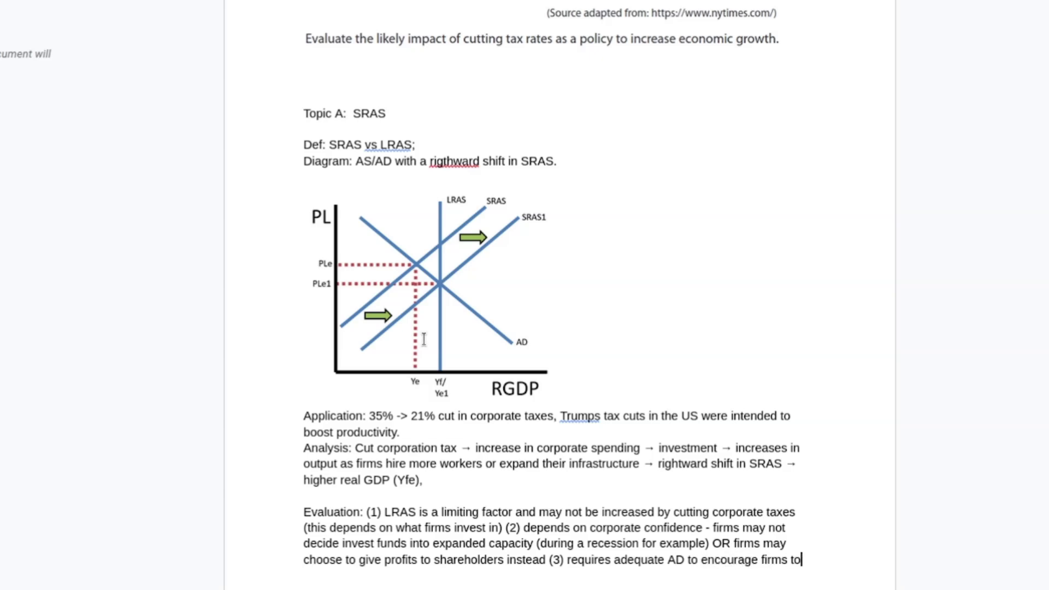
type(" increase investment (if ")
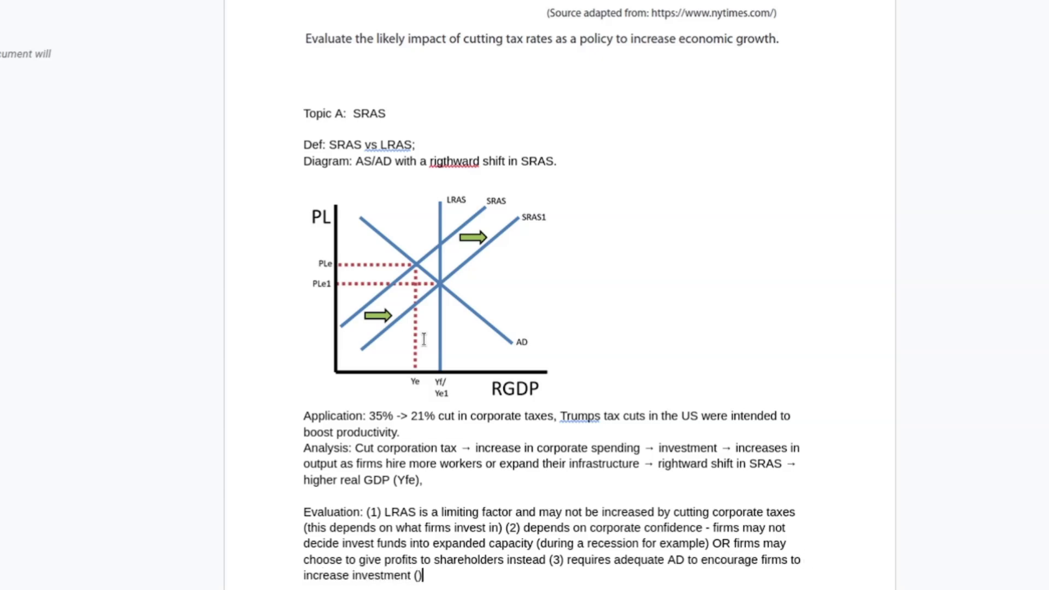
- Finish the third evaluation point with "AD is low, firms may not see a benefit from investing)." and highlight the whole evaluation paragraph
type("AD is low, firms")
type(" may not see a bene")
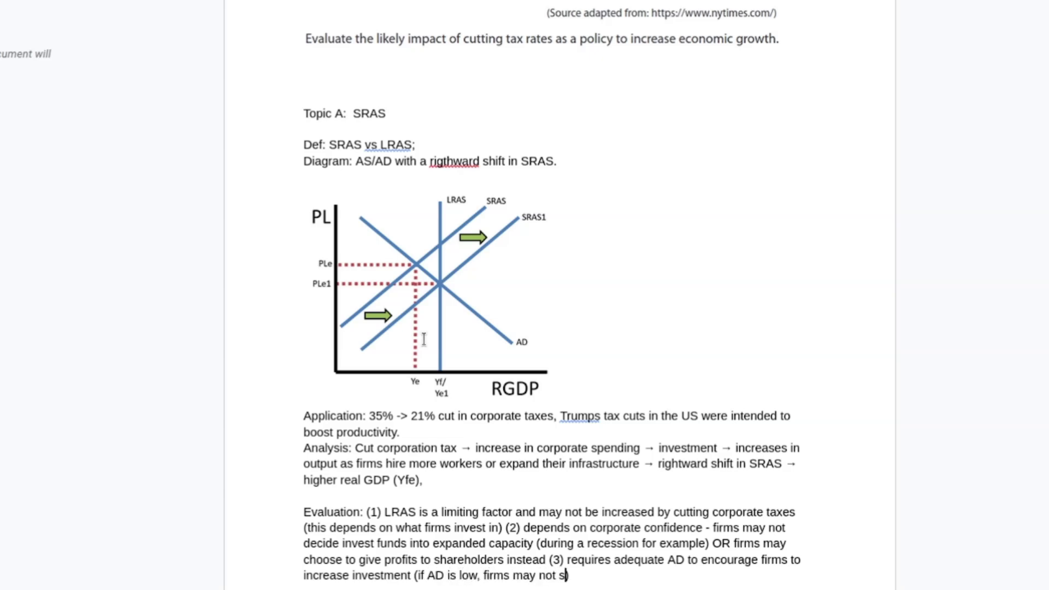
type("fit from investing)")
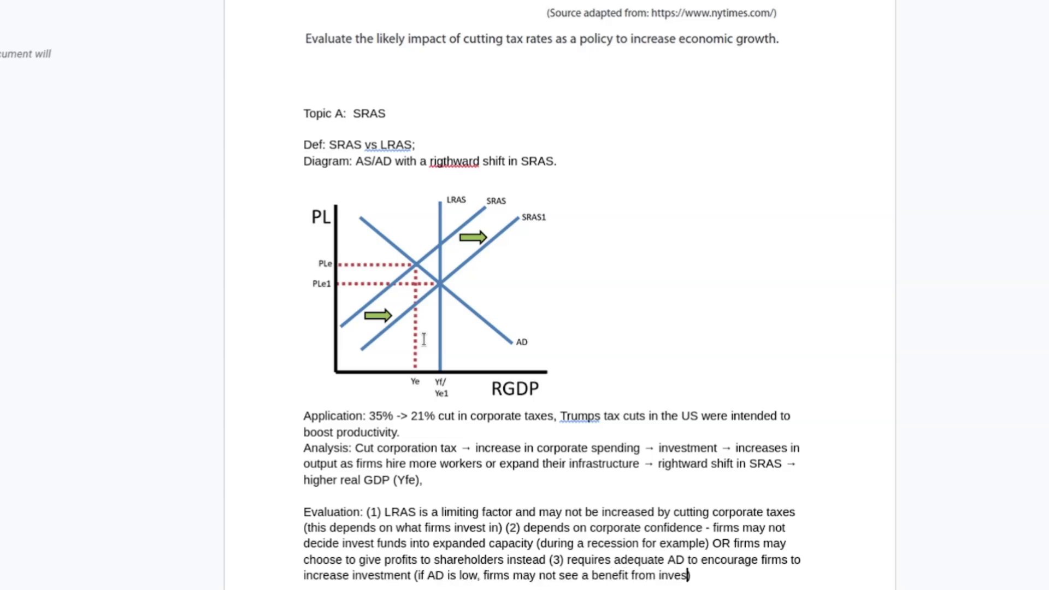
type(".")
scroll(609, 501, "down", 3)
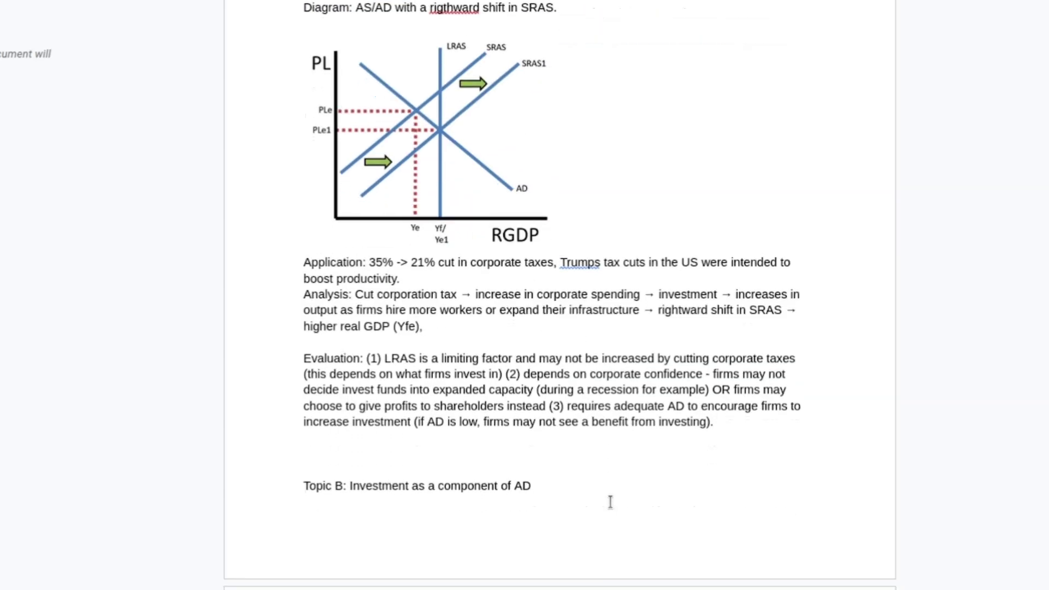
left_click_drag(736, 452, 275, 353)
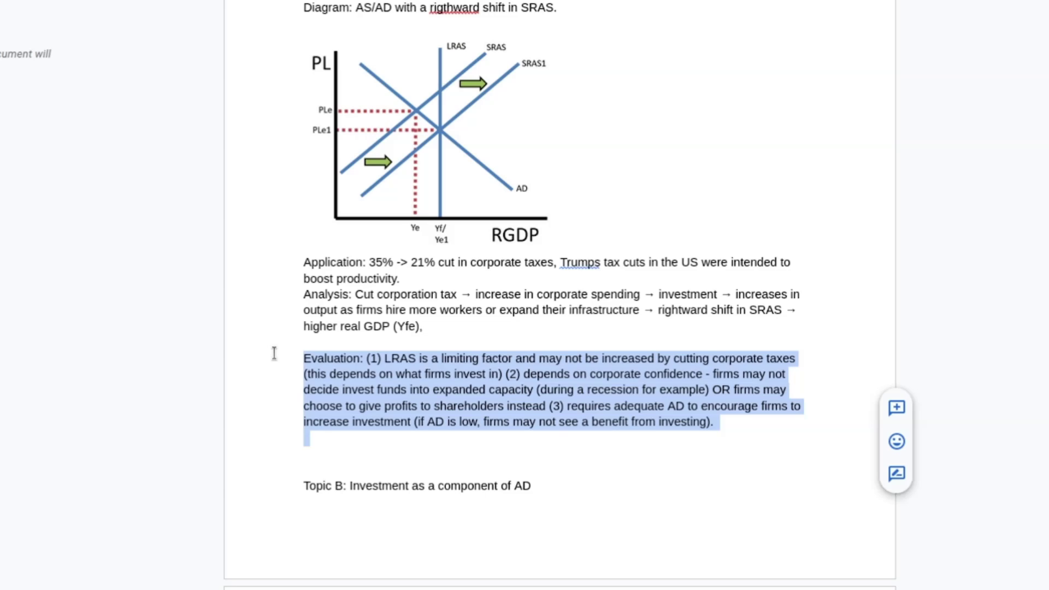
- Fill in Topic B's definition line with "AD = C + I + (X-M) + GS; FDI"
scroll(275, 353, "up", 1)
scroll(274, 353, "down", 5)
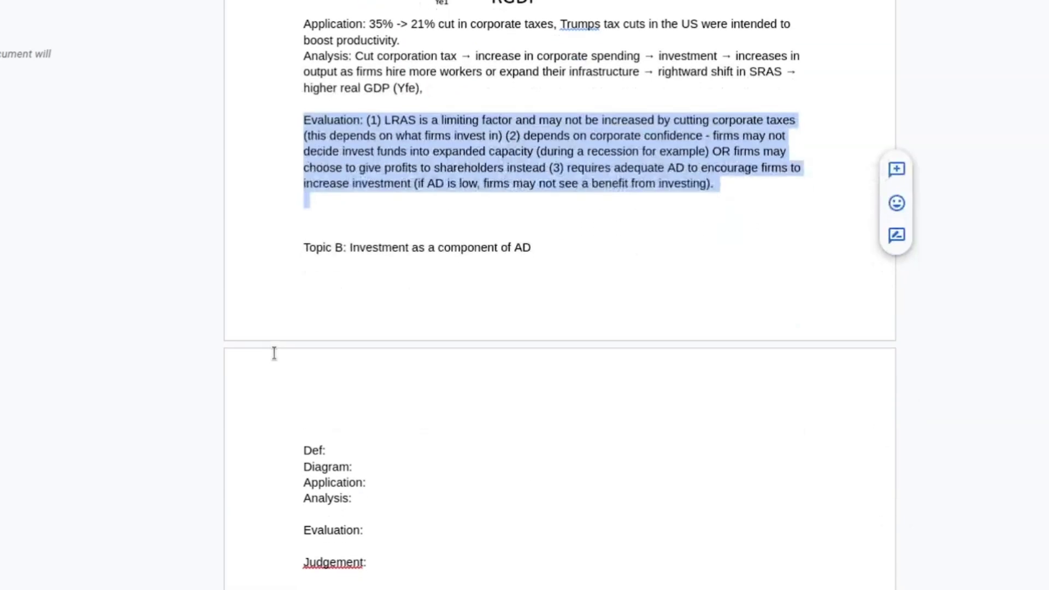
left_click(424, 403)
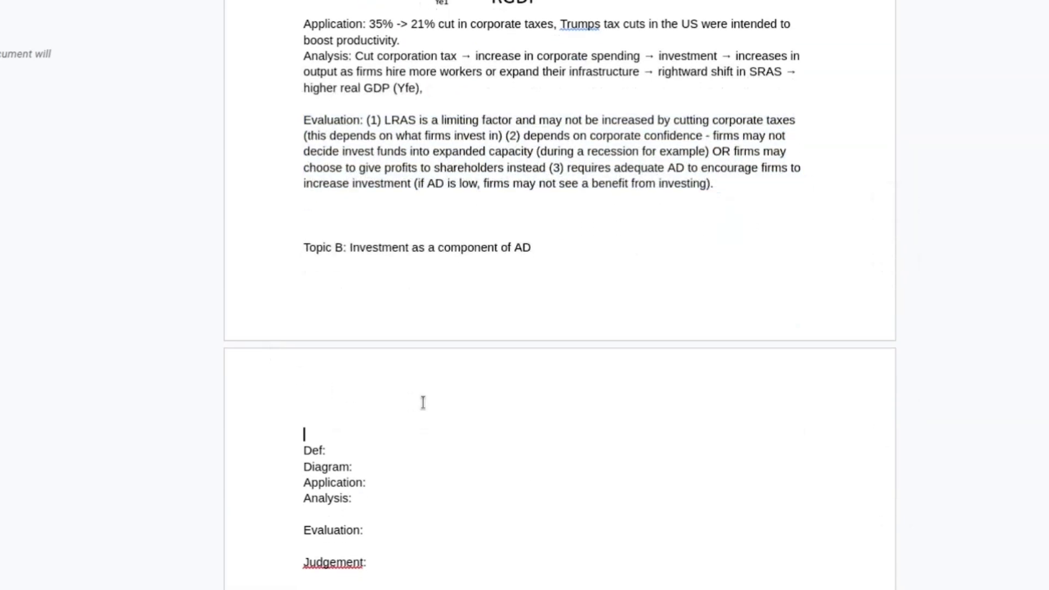
left_click(361, 456)
type("AD = C + I =")
key("BackSpace")
type("+ ")
type("(X-M")
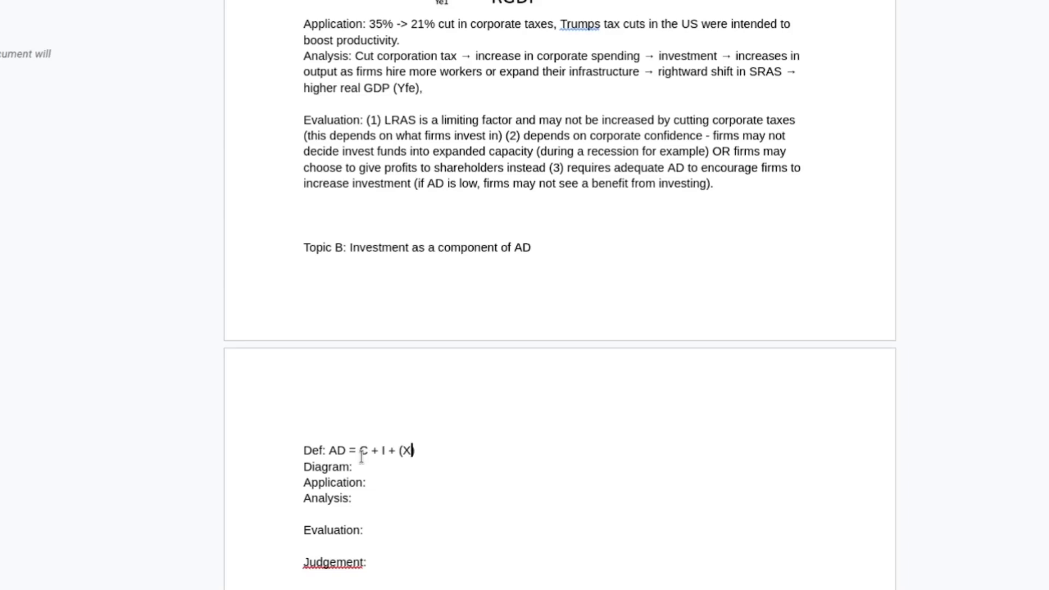
type(")")
key("BackSpace")
type("-M) + GS")
key("BackSpace")
type("; FDI")
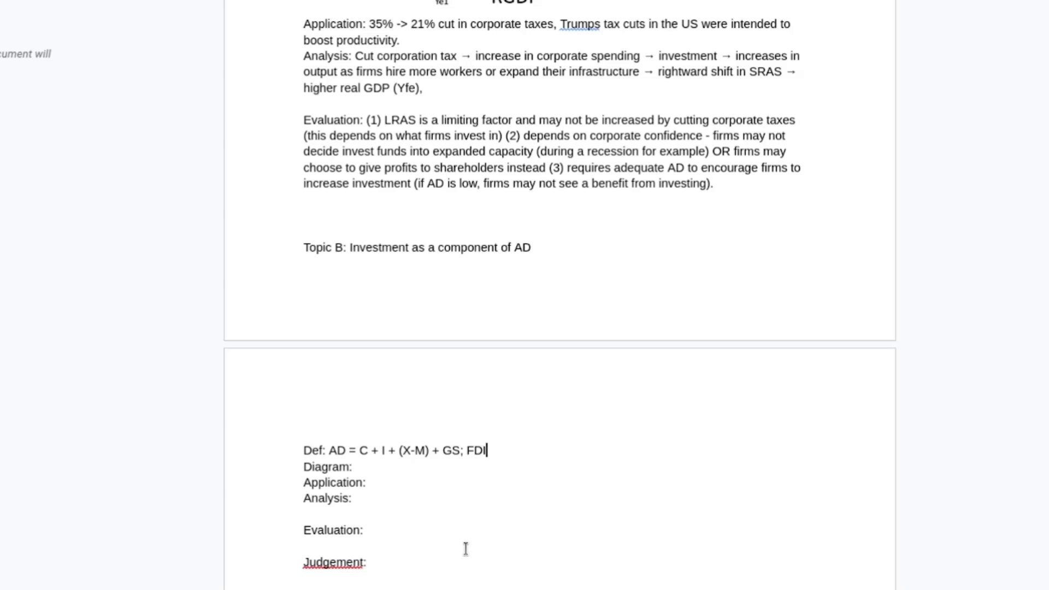
- Append "; MPC" to the end of Topic B's definition line
left_click(465, 549)
left_click(407, 501)
scroll(408, 501, "up", 2)
scroll(408, 501, "down", 1)
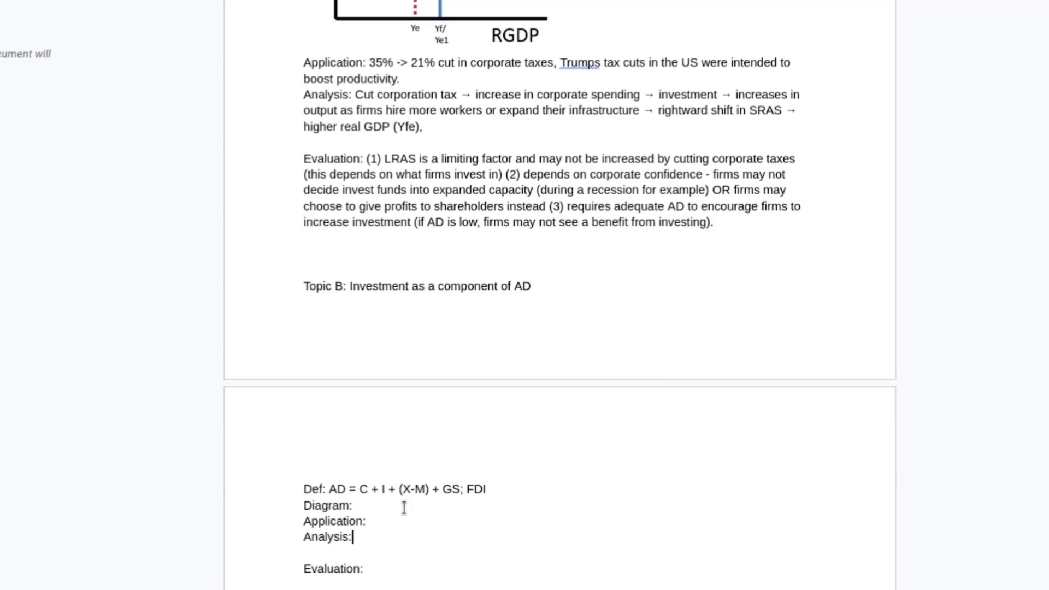
left_click(385, 519)
left_click(504, 483)
type("; MPC")
- Add an empty line under Topic B's Diagram heading and paste there a copy of the AD-shift diagram from the document's end
left_click(425, 520)
key("Return")
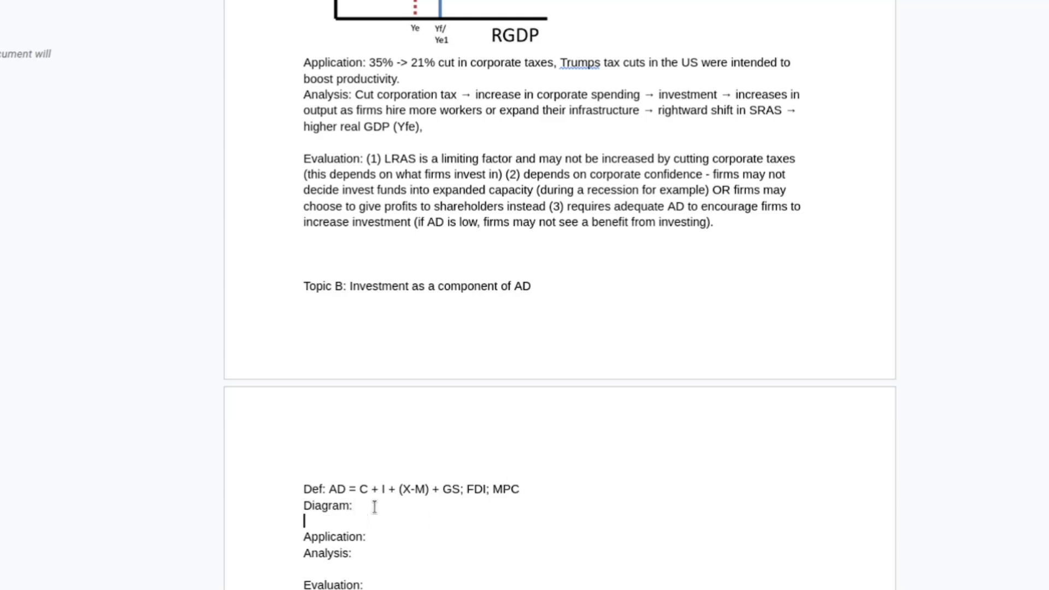
scroll(375, 506, "down", 15)
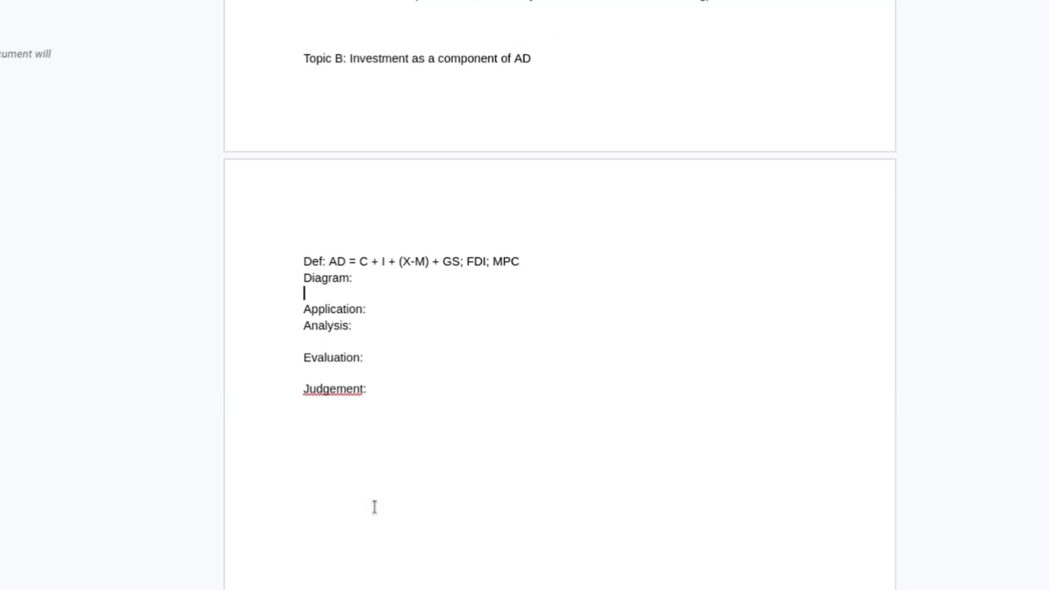
scroll(375, 505, "down", 8)
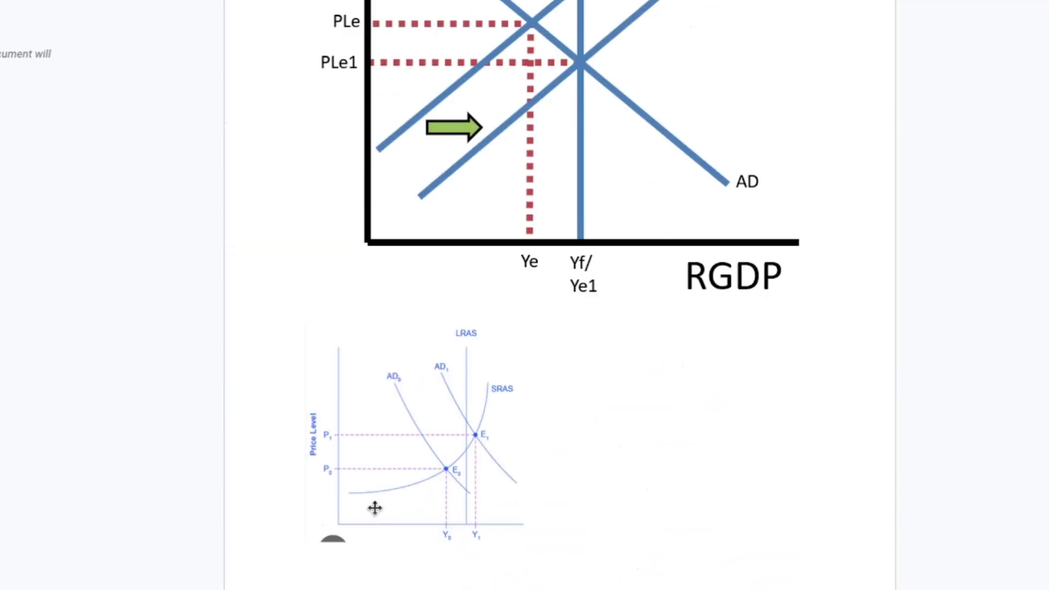
left_click(408, 449)
scroll(408, 449, "up", 20)
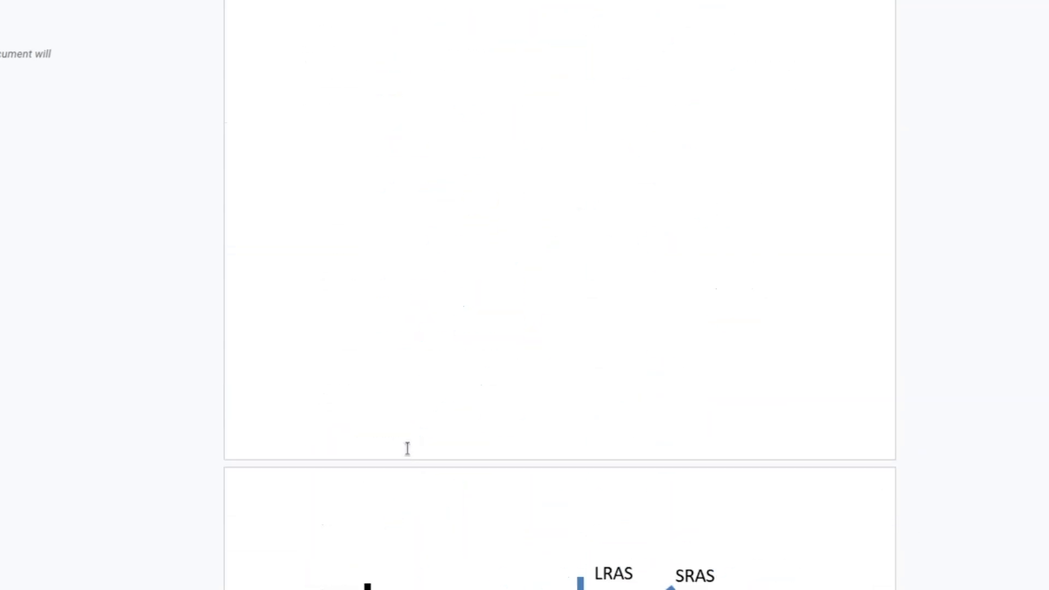
left_click(315, 128)
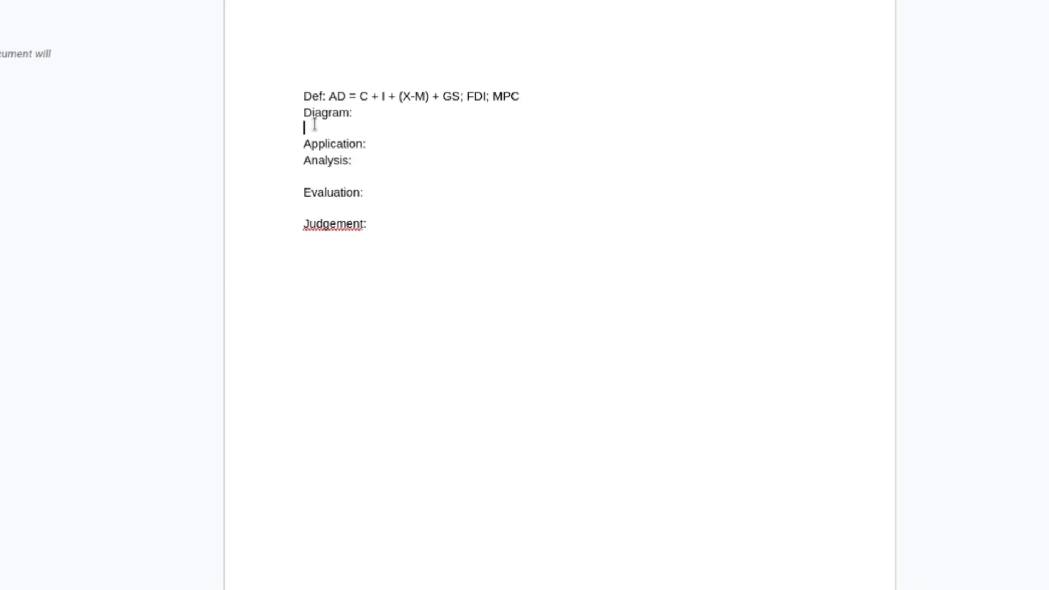
key("ctrl+v")
- Shrink the pasted AD-shift diagram proportionally to roughly seven tenths of its width and deselect it
left_click(380, 249)
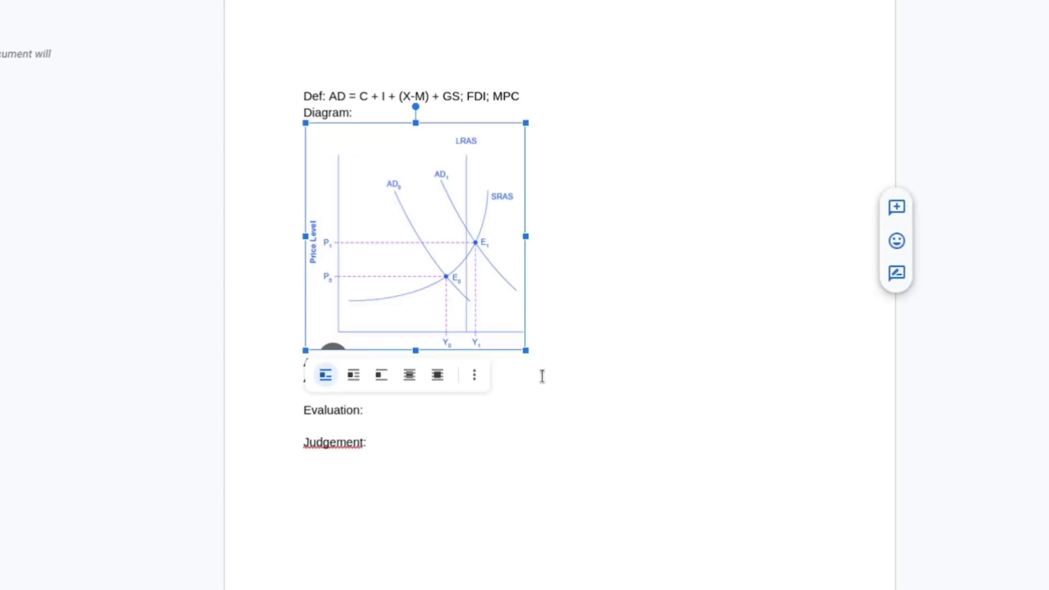
left_click_drag(525, 350, 462, 282)
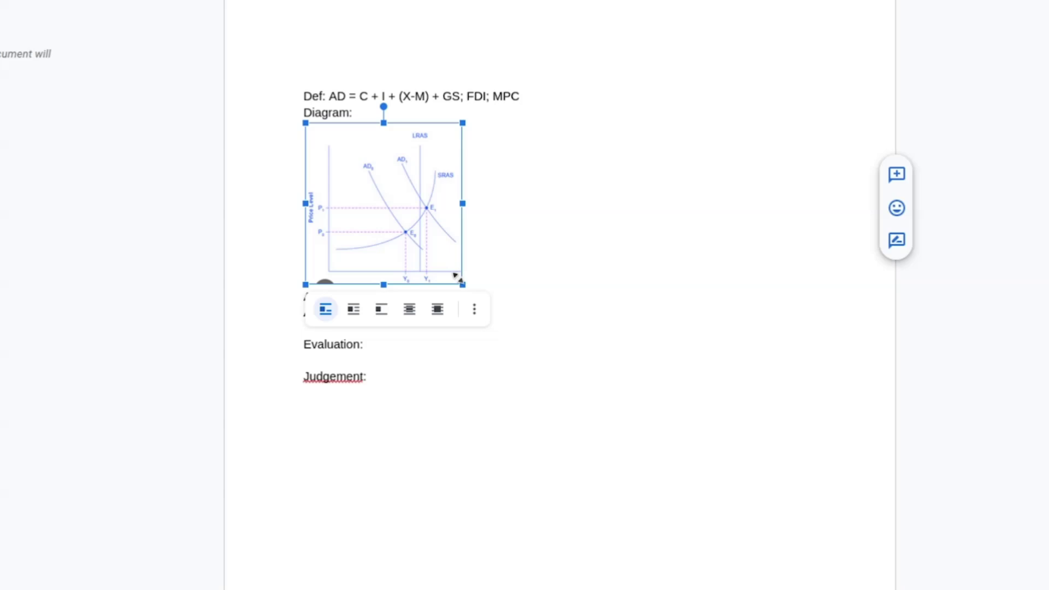
left_click(560, 244)
left_click(464, 301)
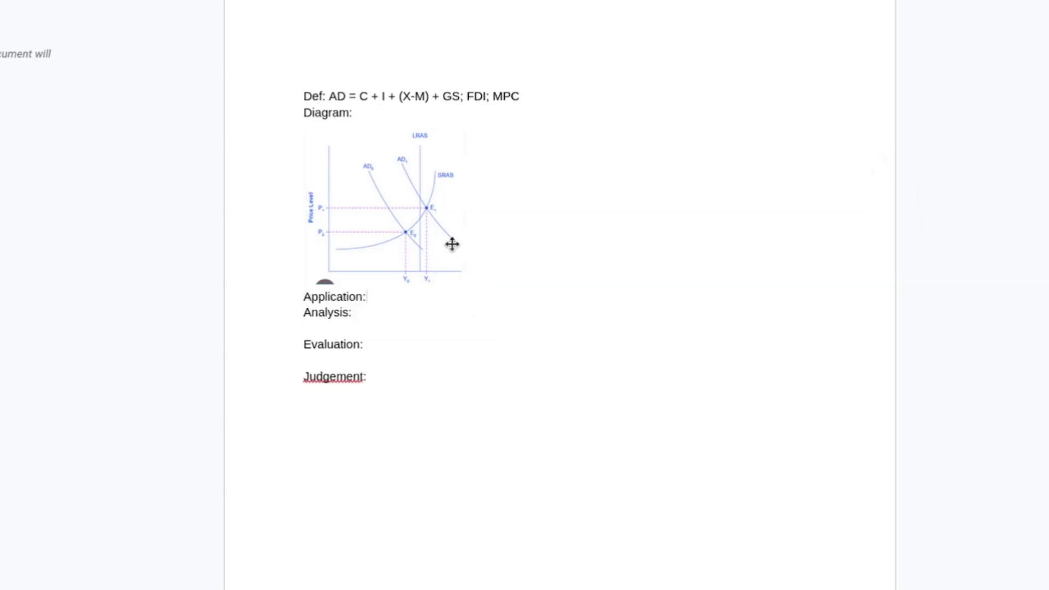
scroll(420, 195, "up", 9)
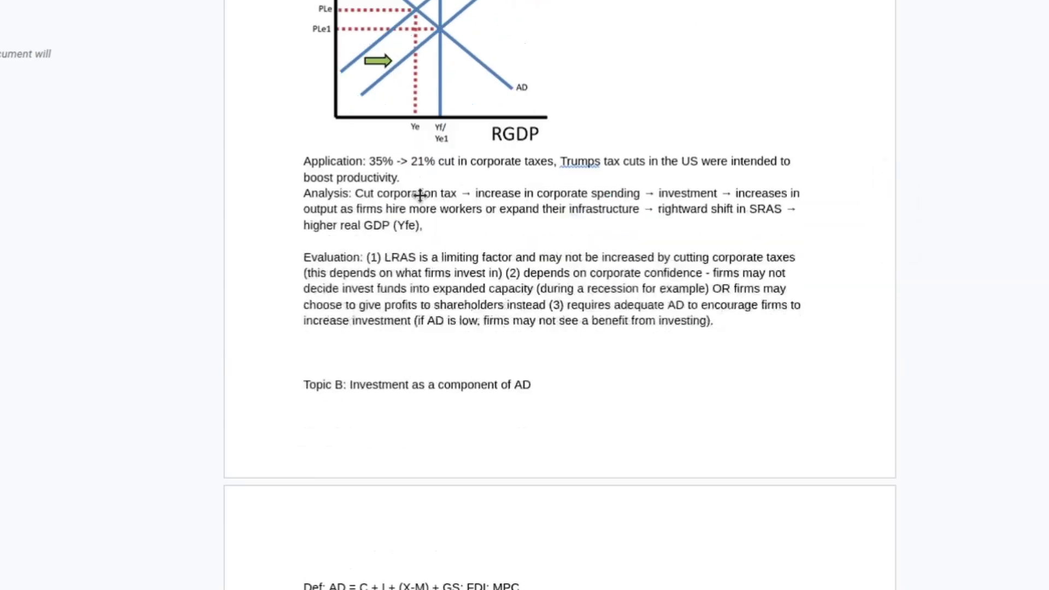
scroll(419, 195, "down", 8)
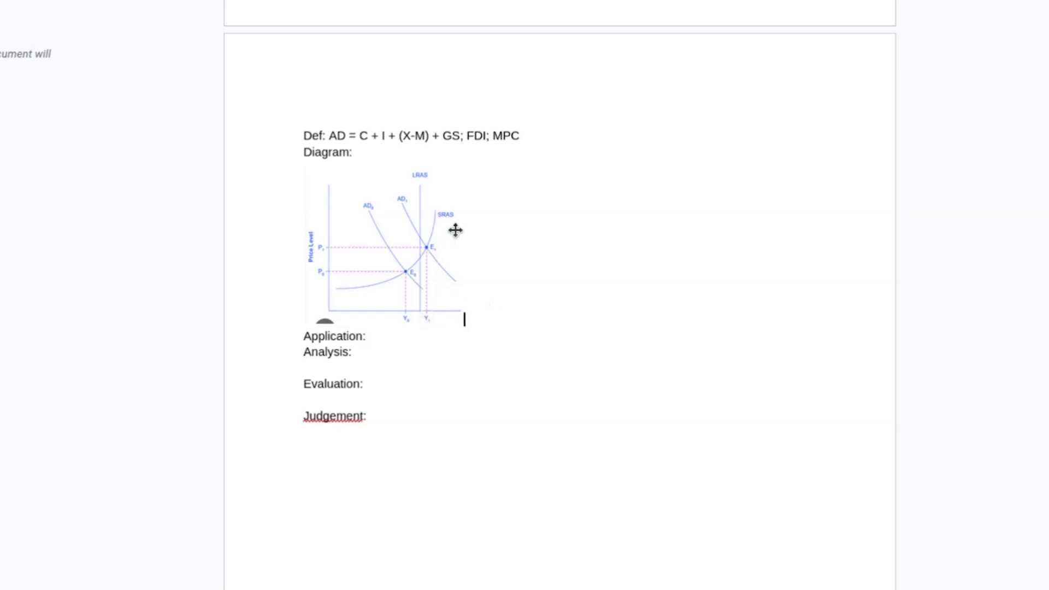
left_click(415, 354)
left_click(368, 388)
left_click(414, 337)
scroll(415, 338, "up", 2)
scroll(416, 339, "down", 20)
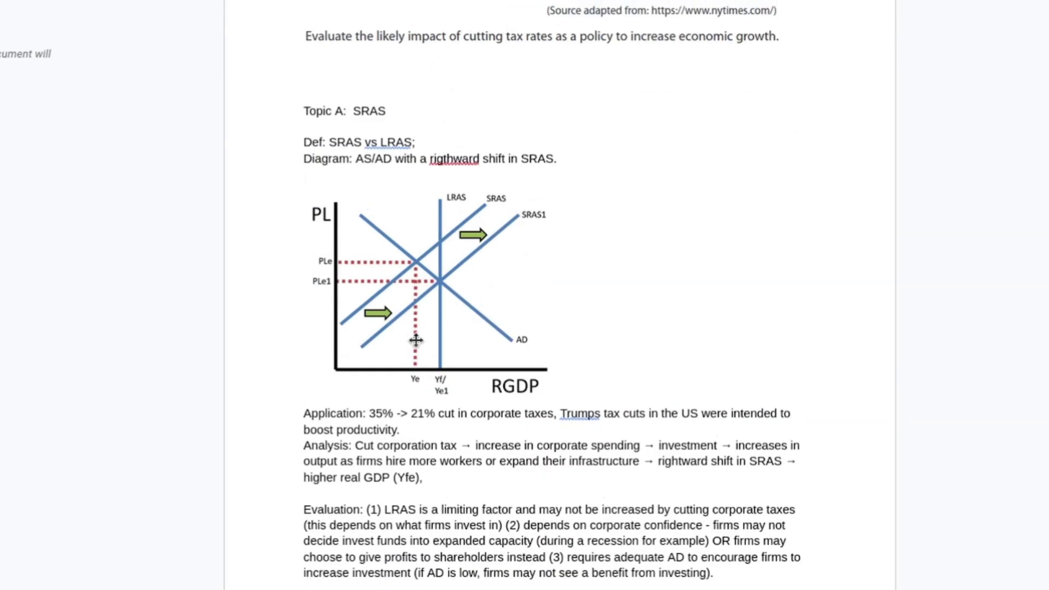
- Fill in Topic B's Application line with "39.6% → 37%."
scroll(415, 339, "up", 7)
scroll(415, 339, "up", 10)
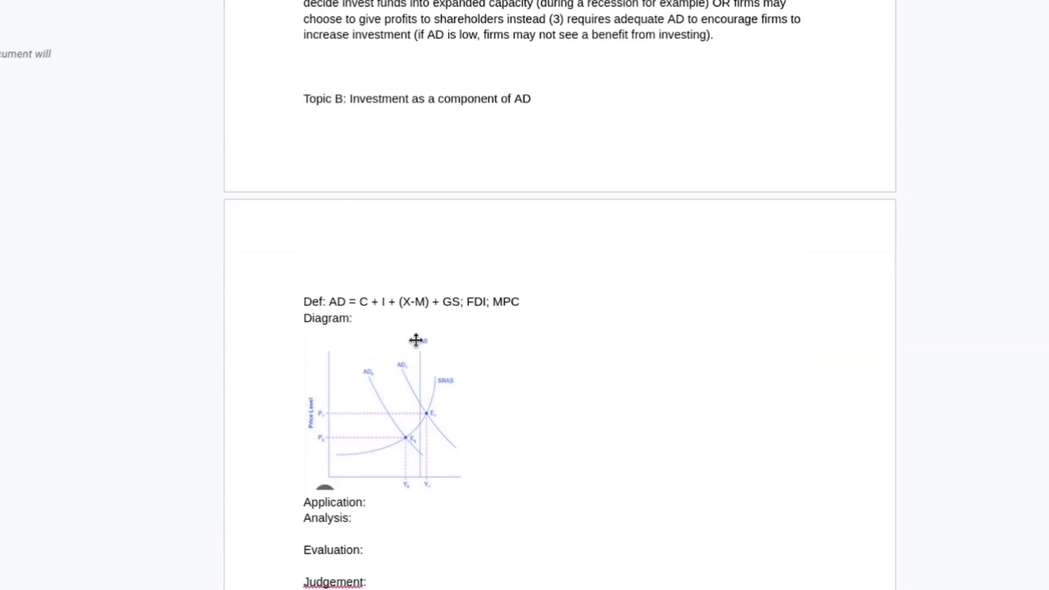
type("39.6")
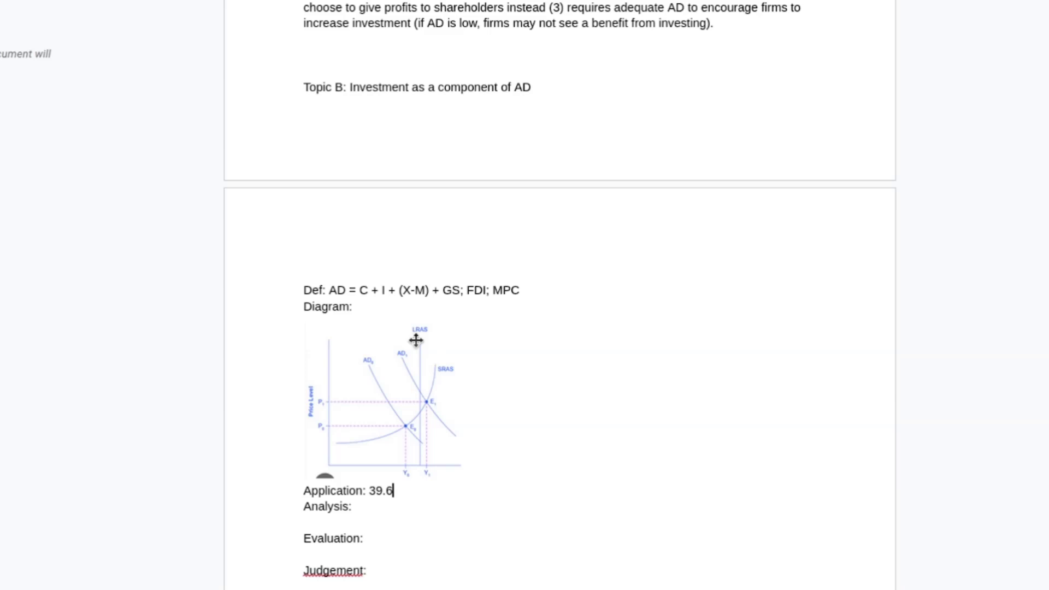
type("%")
scroll(416, 340, "down", 10)
scroll(415, 339, "up", 10)
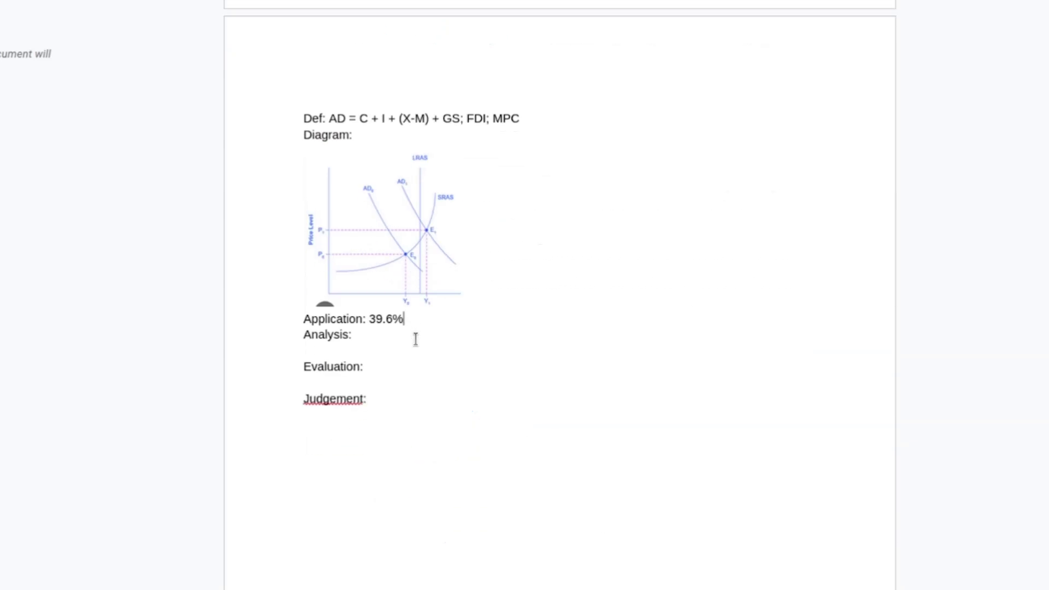
type("-")
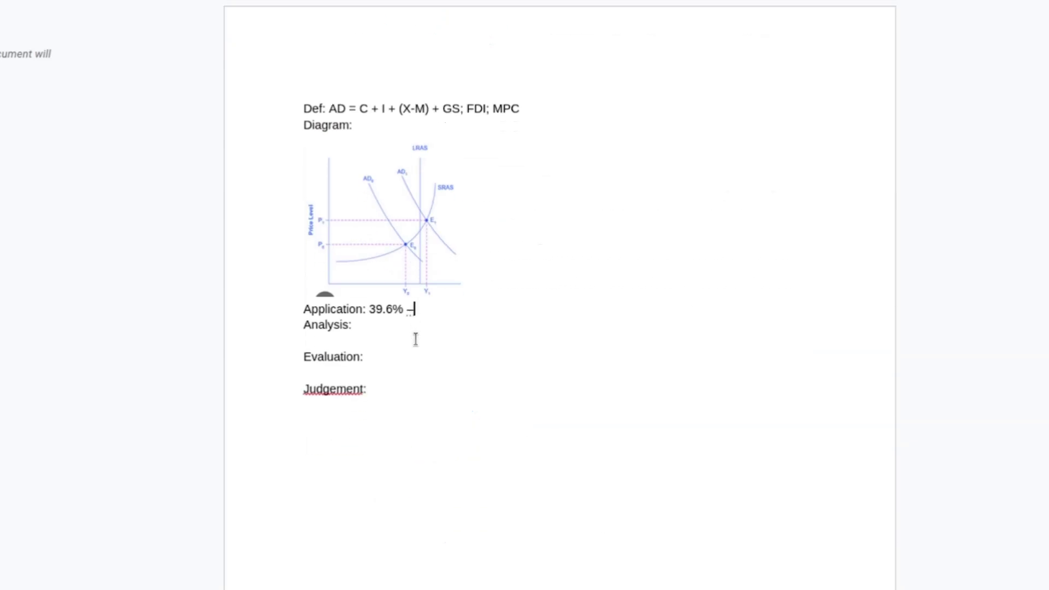
scroll(415, 339, "up", 6)
scroll(416, 340, "down", 3)
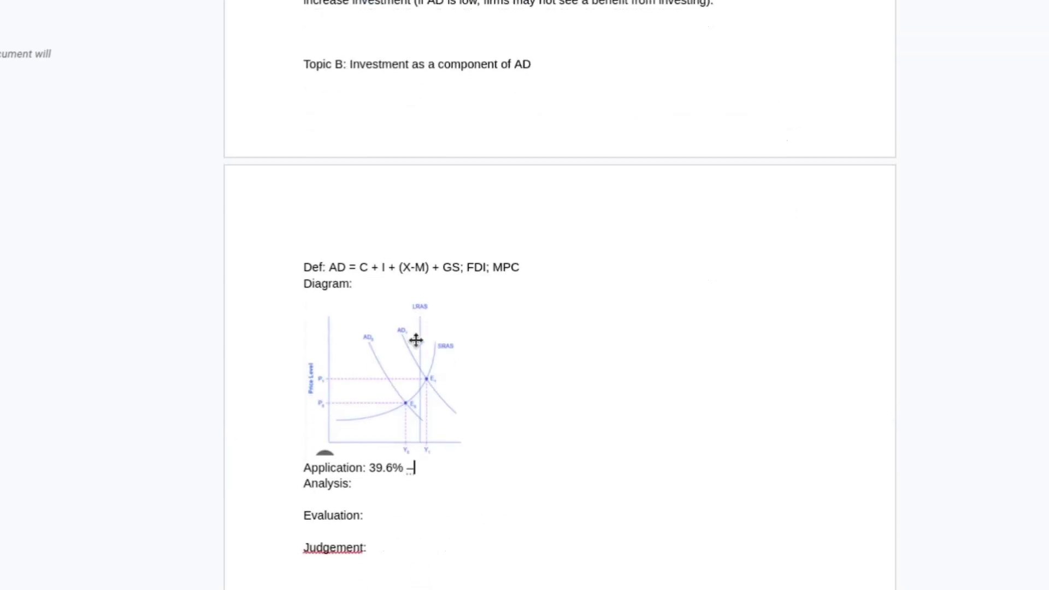
type("> 37")
type("%.")
- Start Topic B's Analysis line with "(1) cutting income tax → increased consumer spending"
key("Down")
type("(1) cutting income")
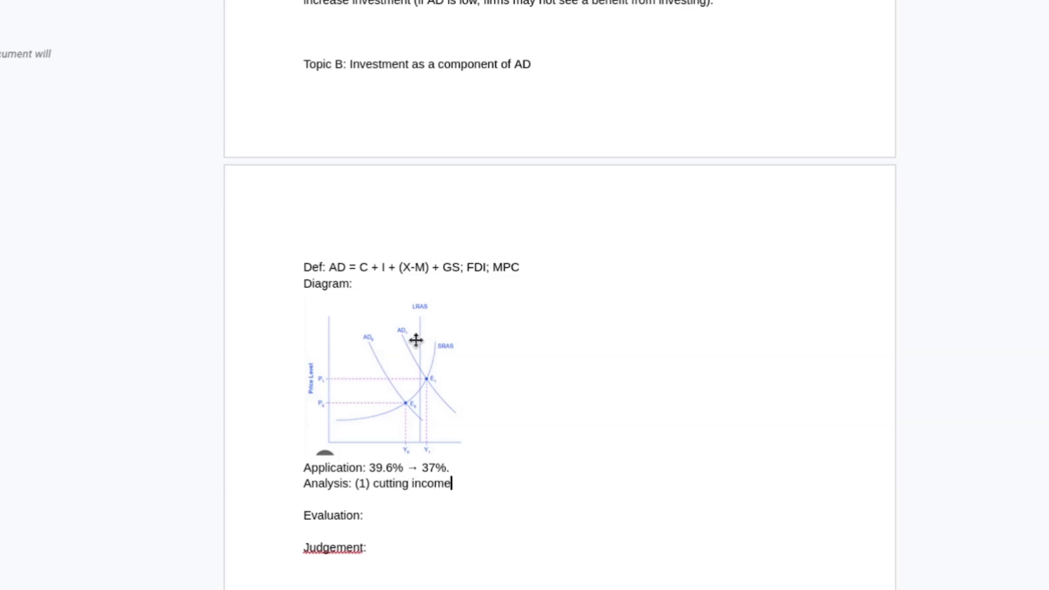
type(" tax -> inc")
type("d consu")
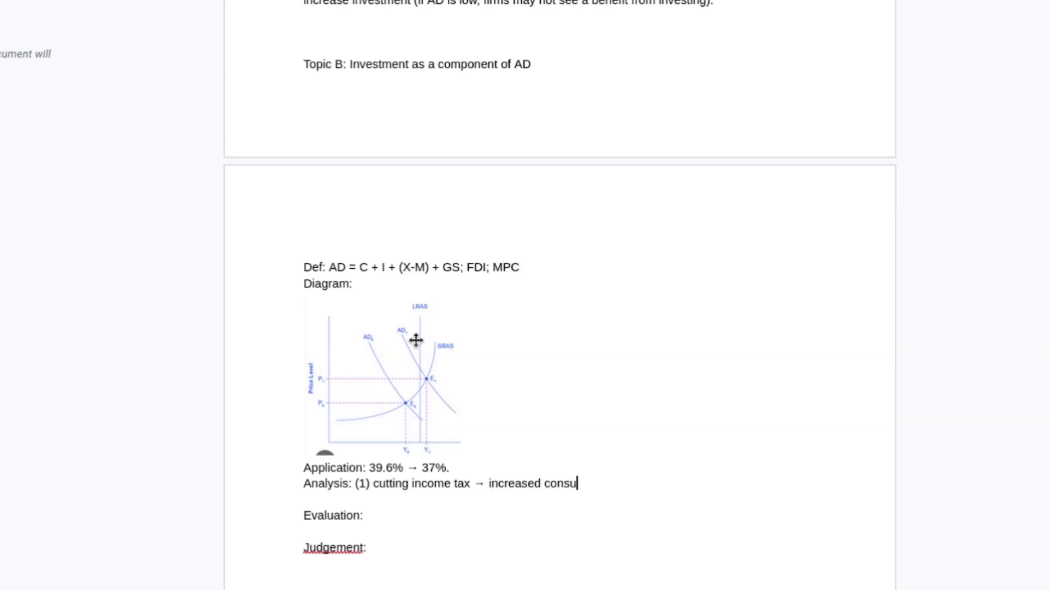
type("mer spending ->")
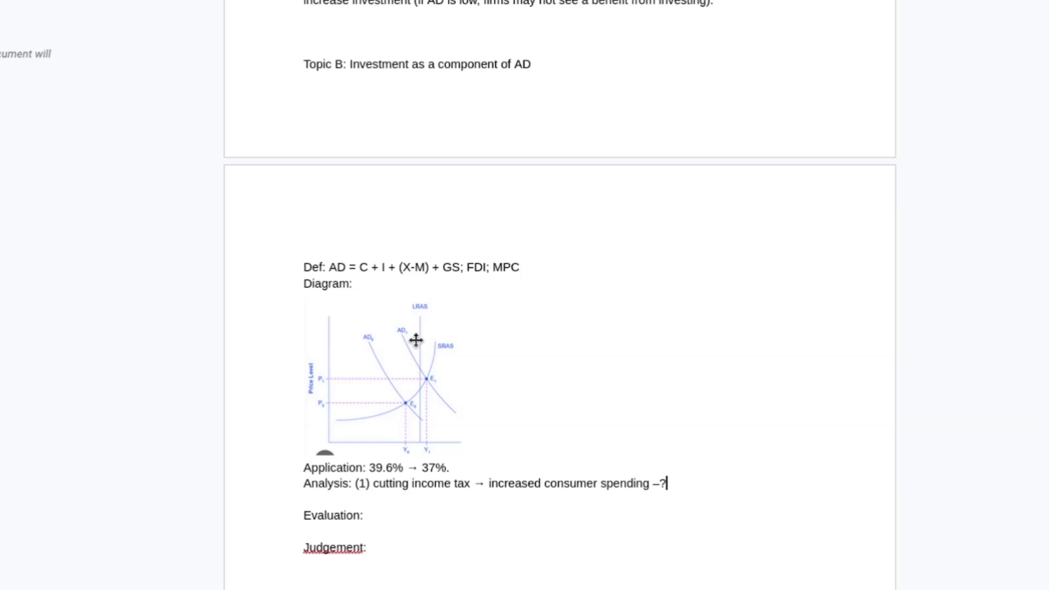
key("BackSpace")
key("BackSpace")
key("BackSpace")
- Continue Topic B's analysis with "(2) lower taxes (both for income tax and corporate tax) → make investment into the economy more attractive because firms"
type("(2)")
type("lower taxes ")
type("(both for")
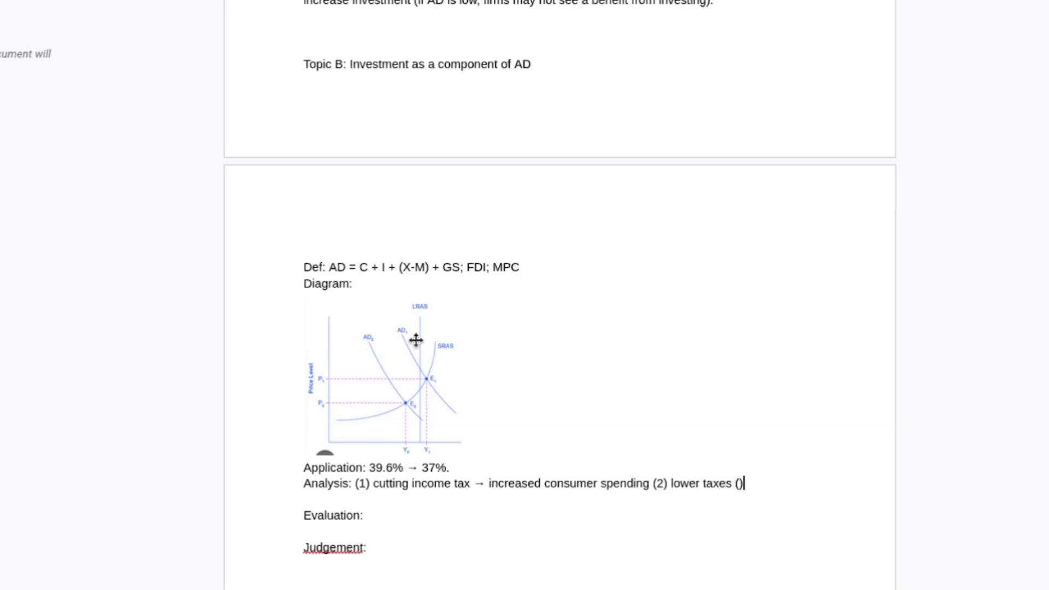
type(" income tax and corpo")
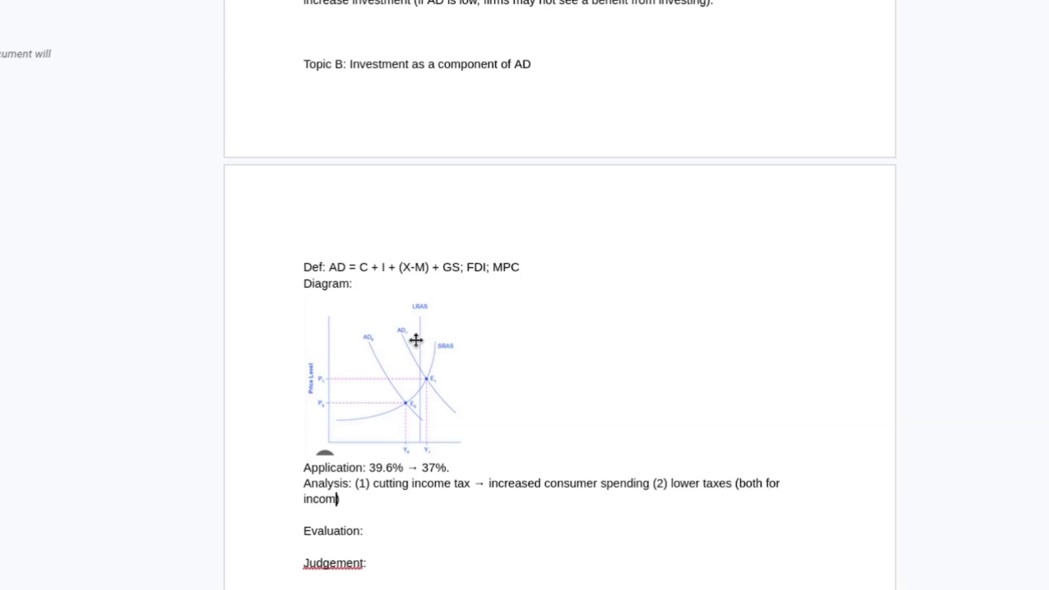
type("rate ta")
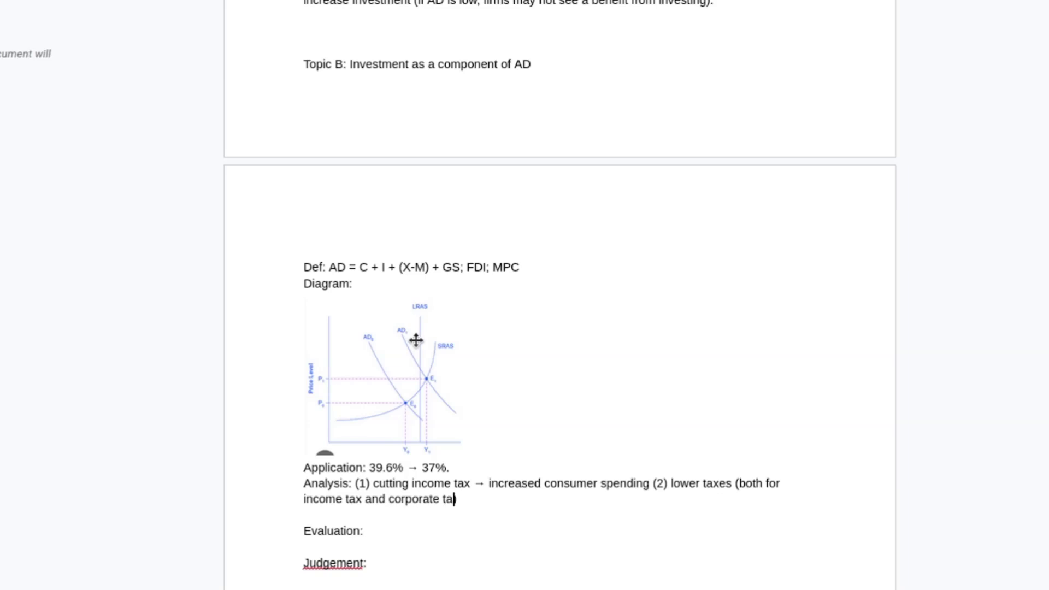
type("x) -> make investmen")
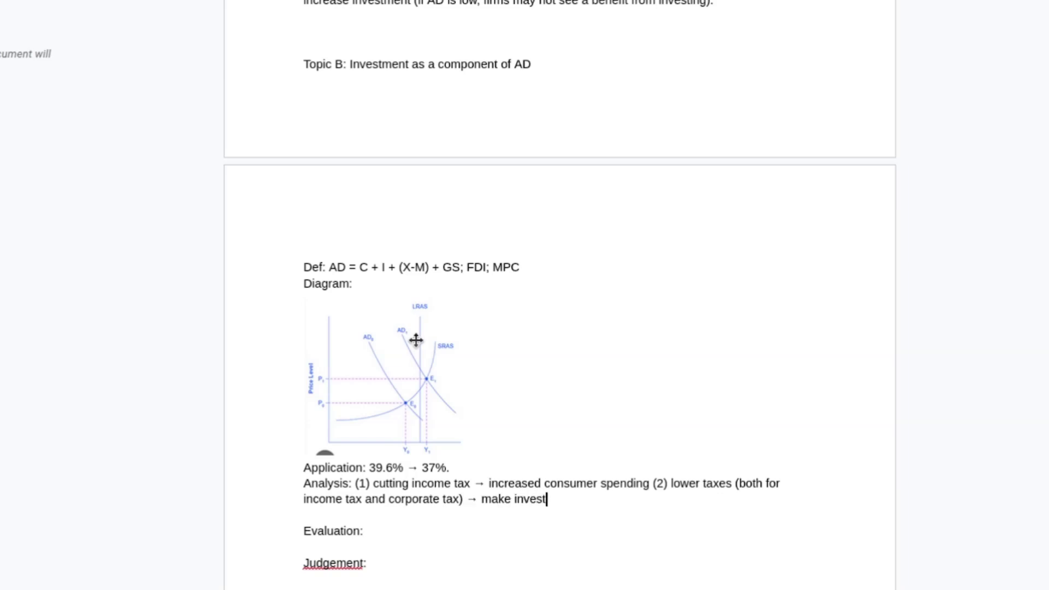
type("t into the ec")
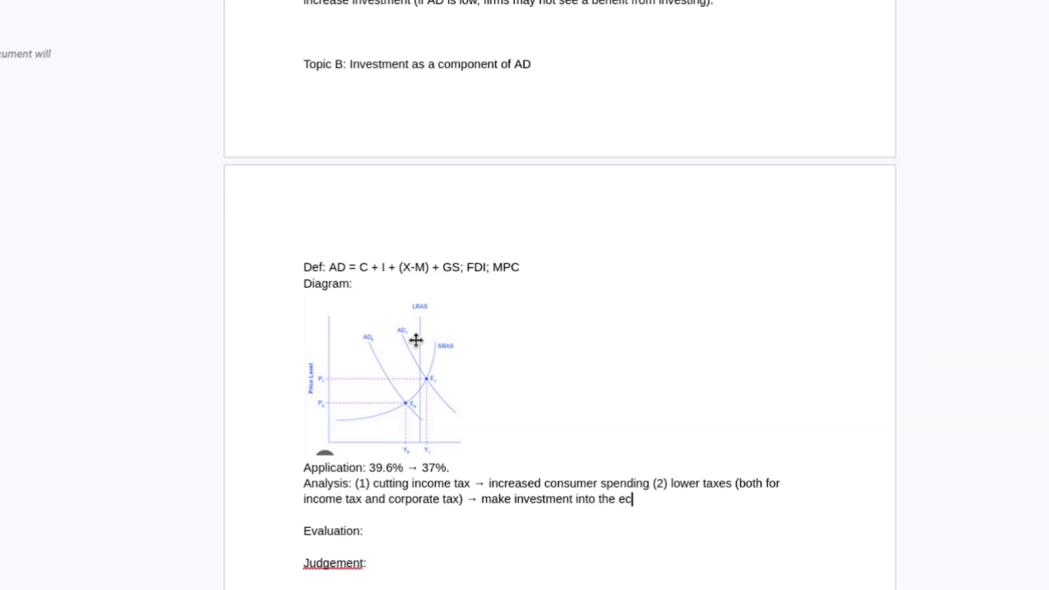
type("onomy more attr")
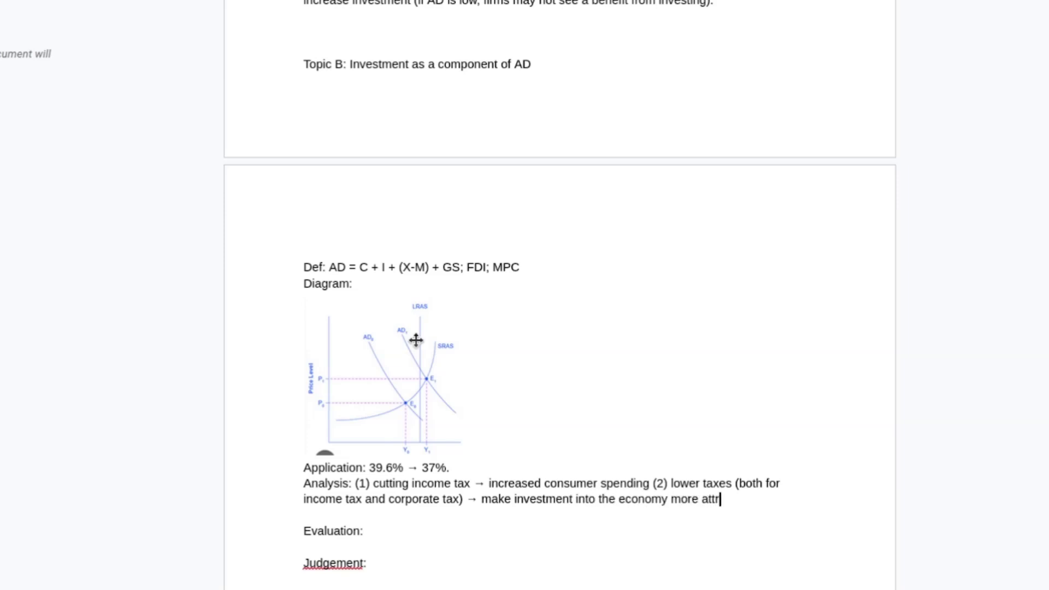
type("active because firms")
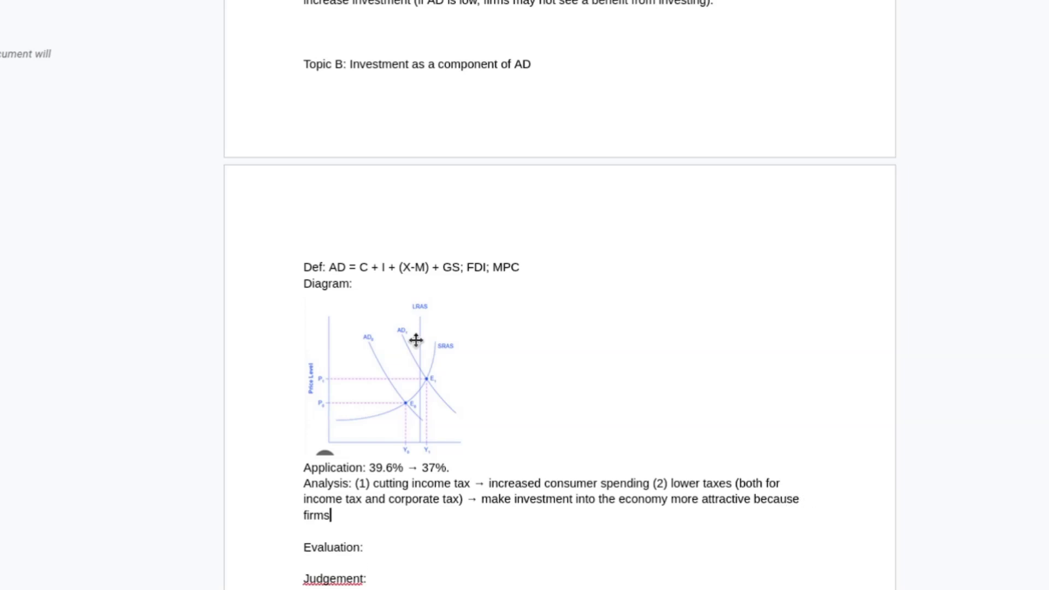
- Extend point (2) of Topic B's analysis with "are abel to utilise the full investment for growth AND"
type(" are abel to utilise ")
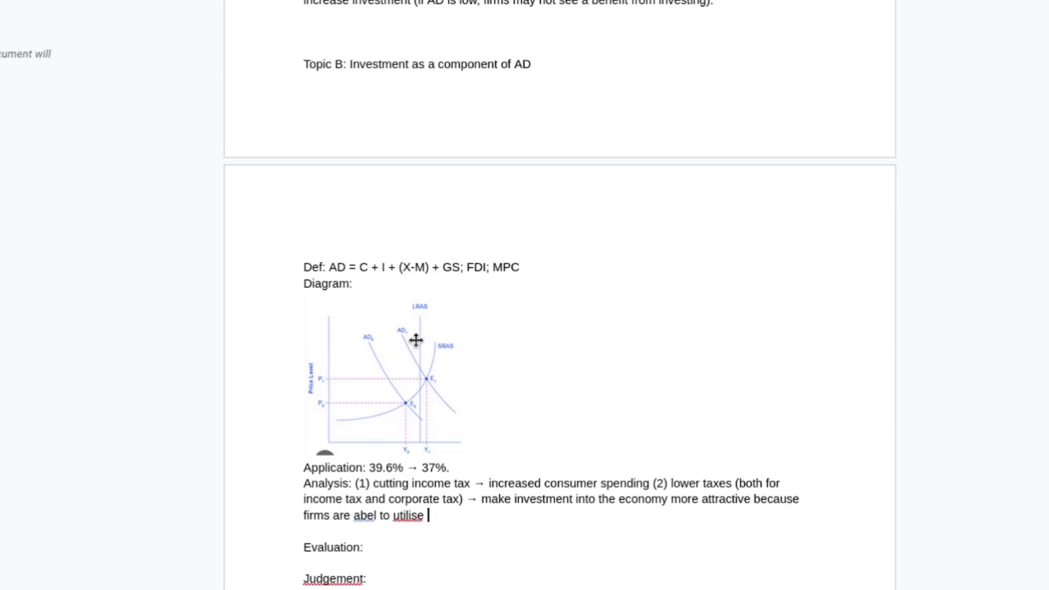
type("the full investment ")
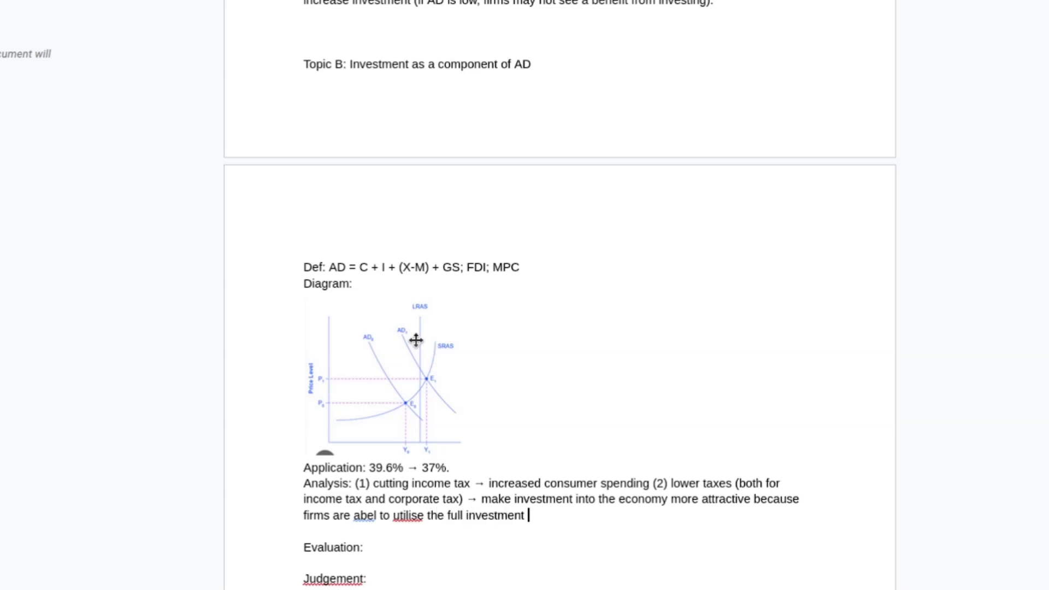
type("for growth -")
type("-")
key("BackSpace")
key("BackSpace")
type("AND s")
key("BackSpace")
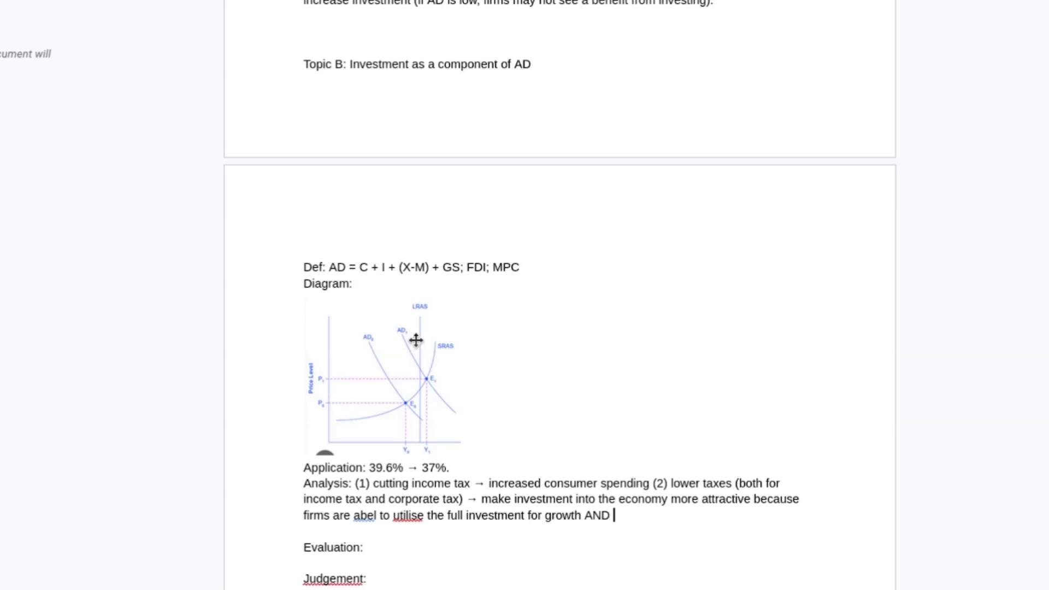
- Add "investors often become shareholders and are directly affected by" to the end of Topic B's analysis
type("investors often become cha")
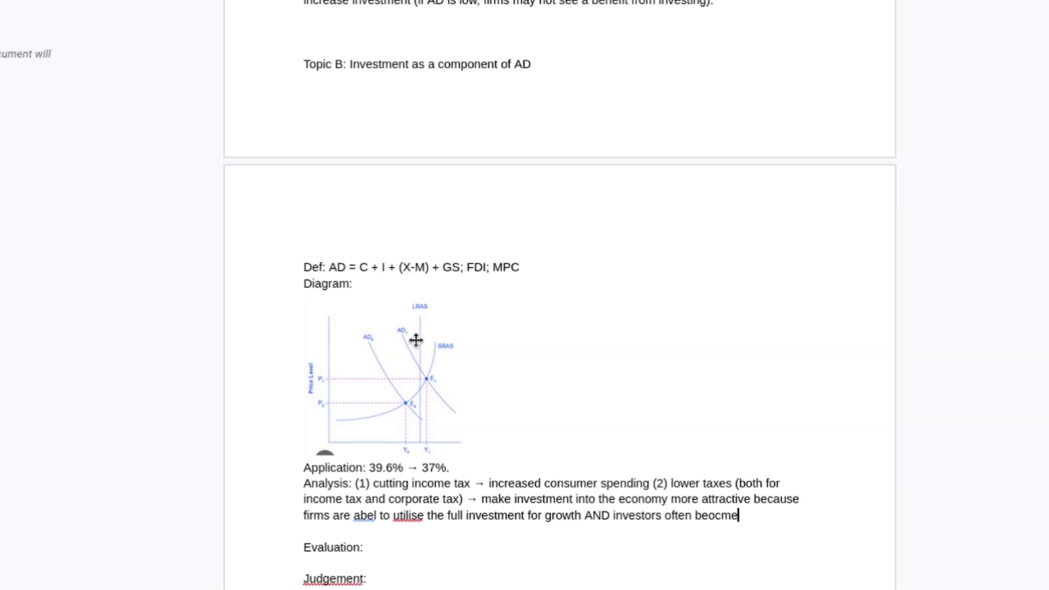
key("BackSpace")
key("BackSpace")
key("BackSpace")
type("sahreholder")
key("BackSpace")
key("BackSpace")
key("BackSpace")
key("BackSpace")
key("BackSpace")
key("BackSpace")
key("BackSpace")
key("BackSpace")
key("BackSpace")
key("BackSpace")
type("hareholders and are direct")
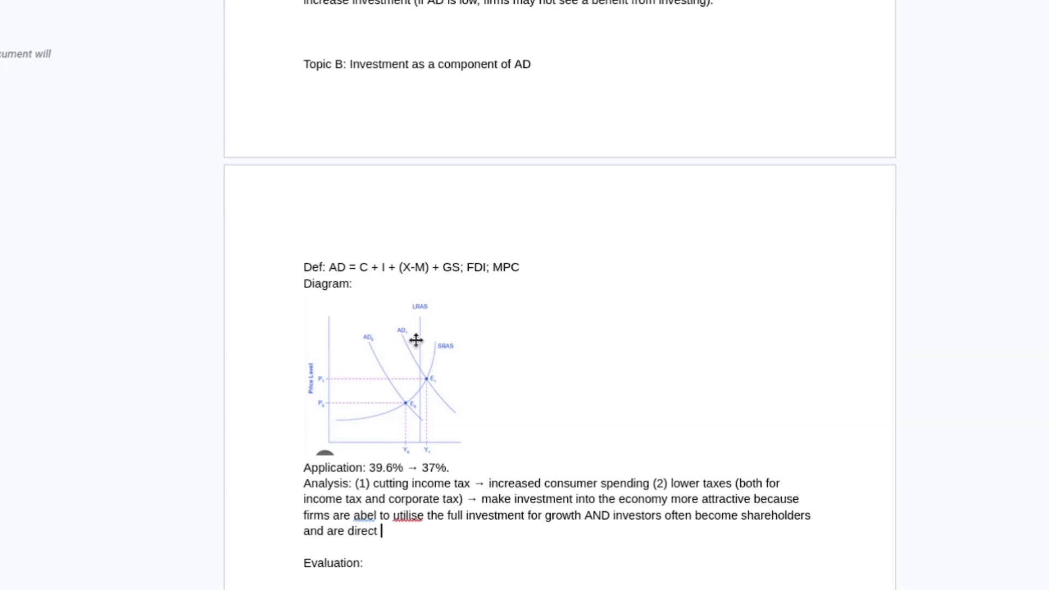
key("BackSpace")
type("ly affecg")
key("BackSpace")
type("ted by ")
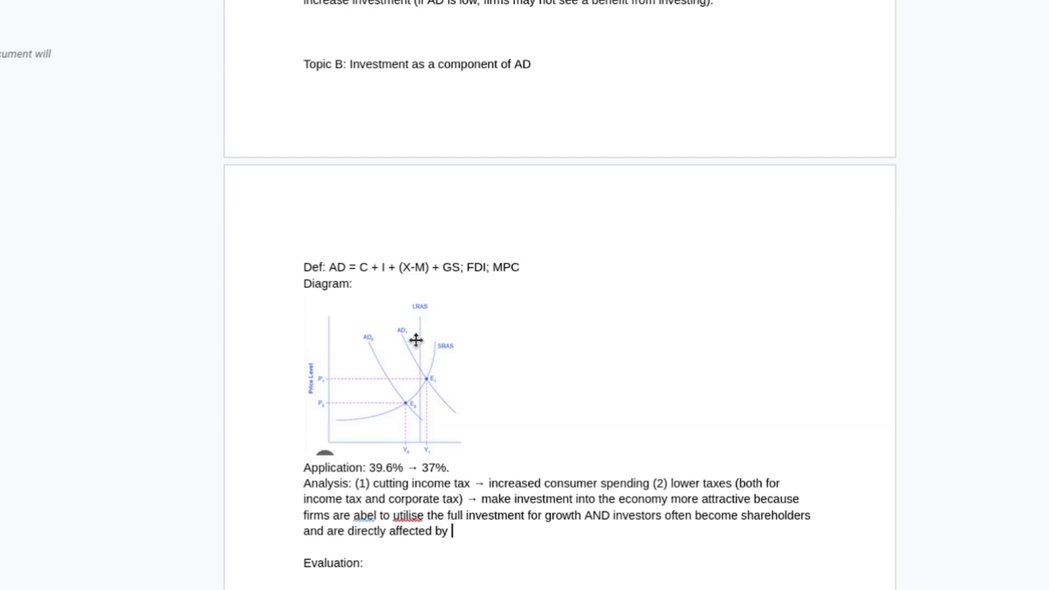
- Continue Topic B's analysis sentence with "corporate taxes that hit profits (from which shareholders would be paid dividends) →"
type("corporate taxe")
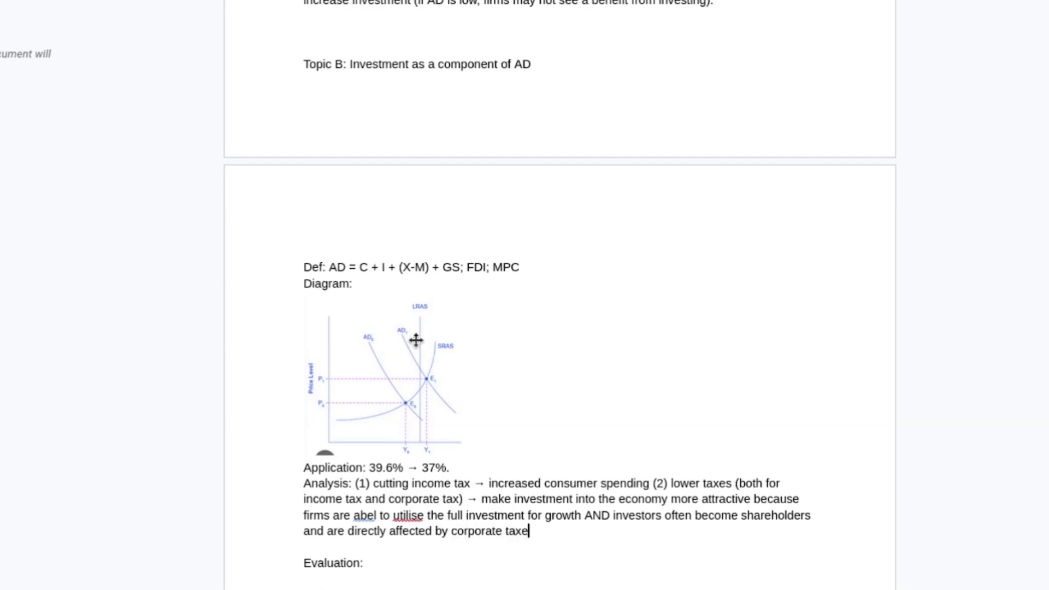
type("s that hit profit")
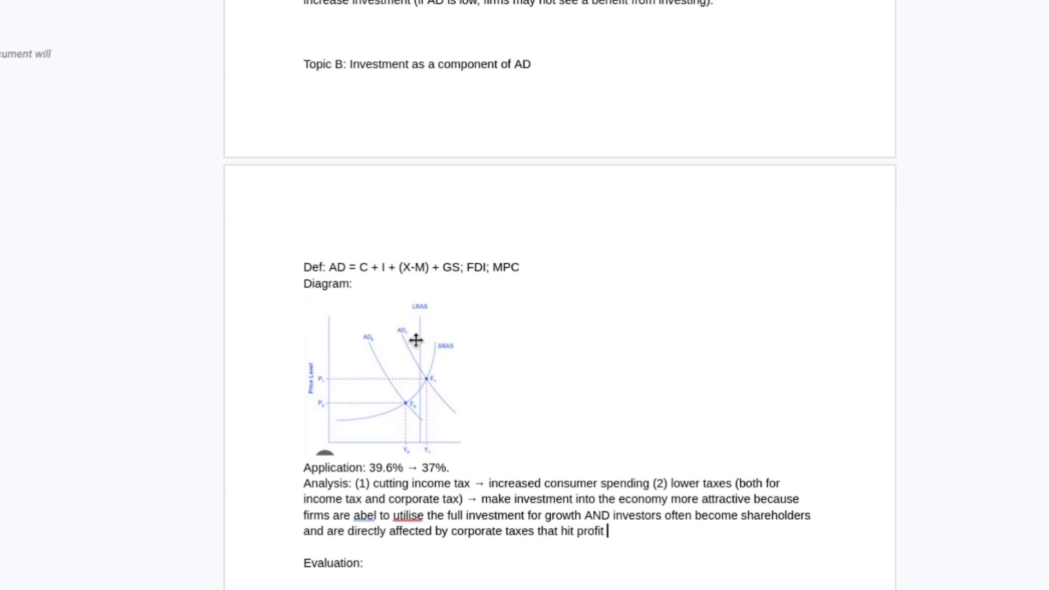
key("BackSpace")
type("s (from which shareholde")
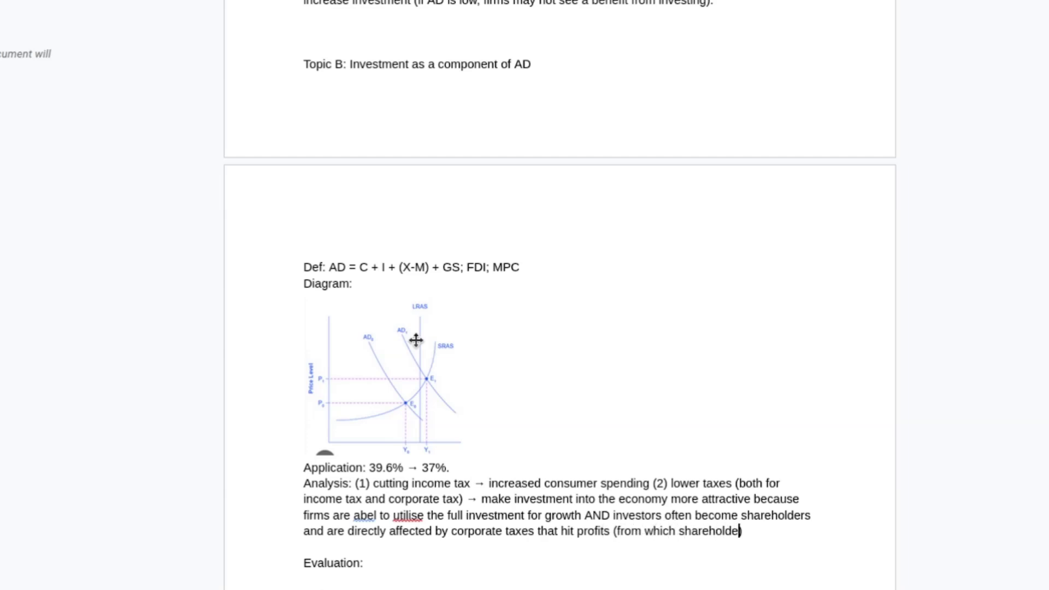
type("rs would be paid ")
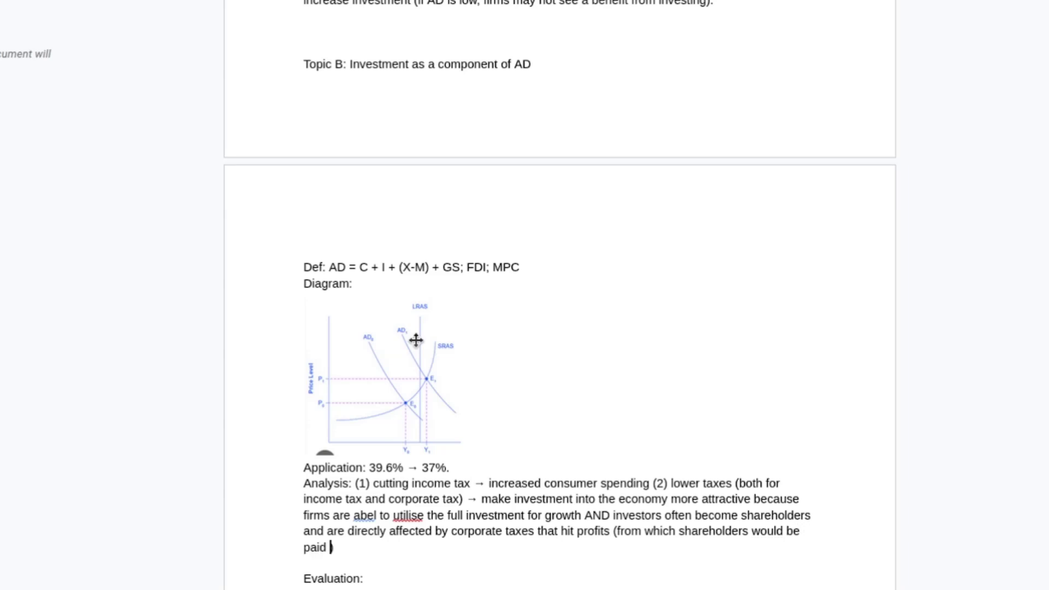
type("dividends) ")
type("-> ")
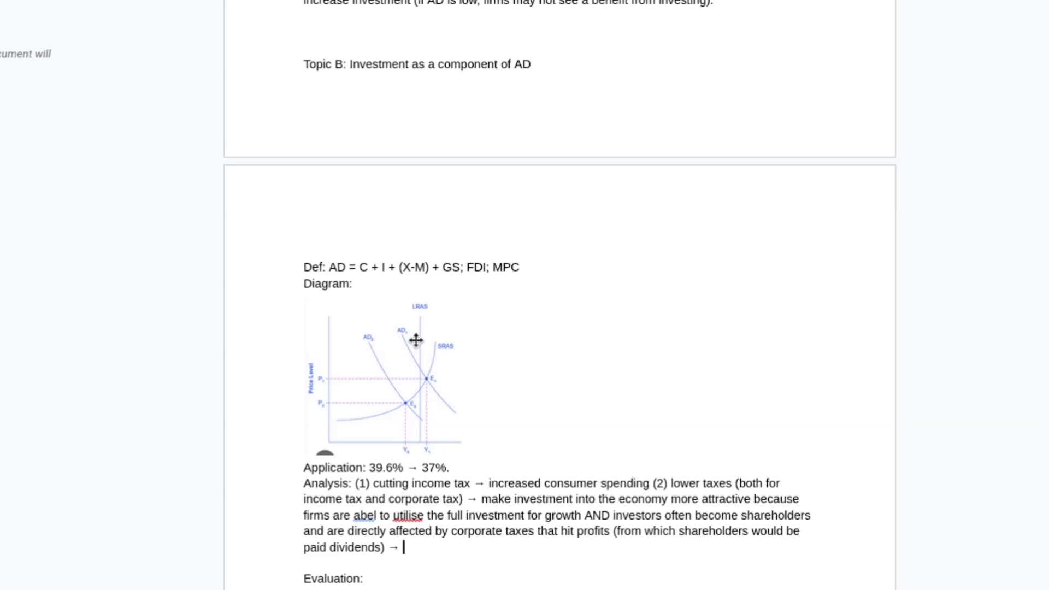
- Finish Topic B's analysis chain with "rightward shift in AD → economic growth."
type("rightward shift ")
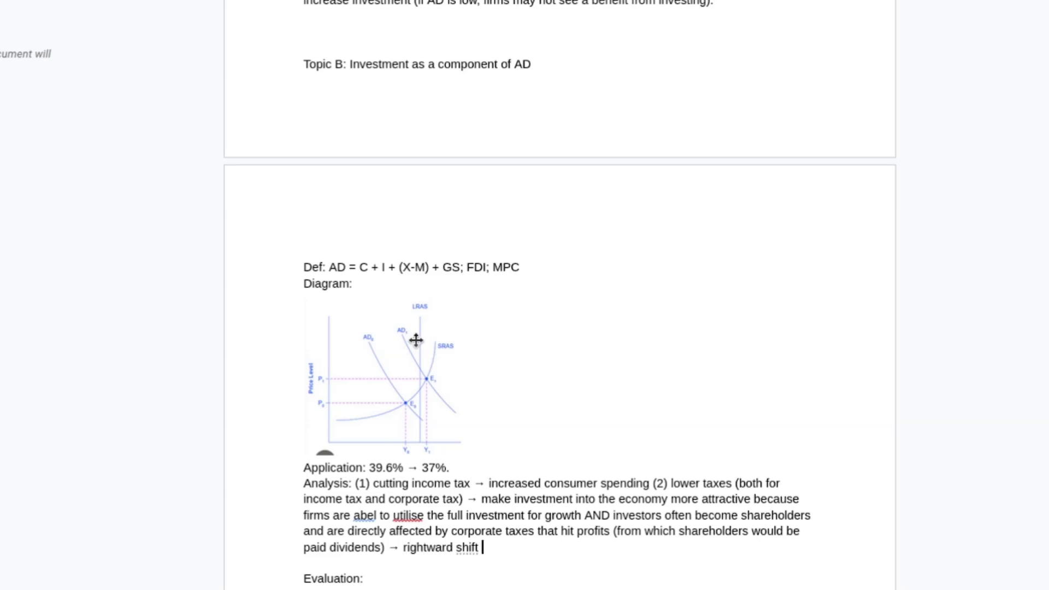
type("in AD -> ")
type("economic")
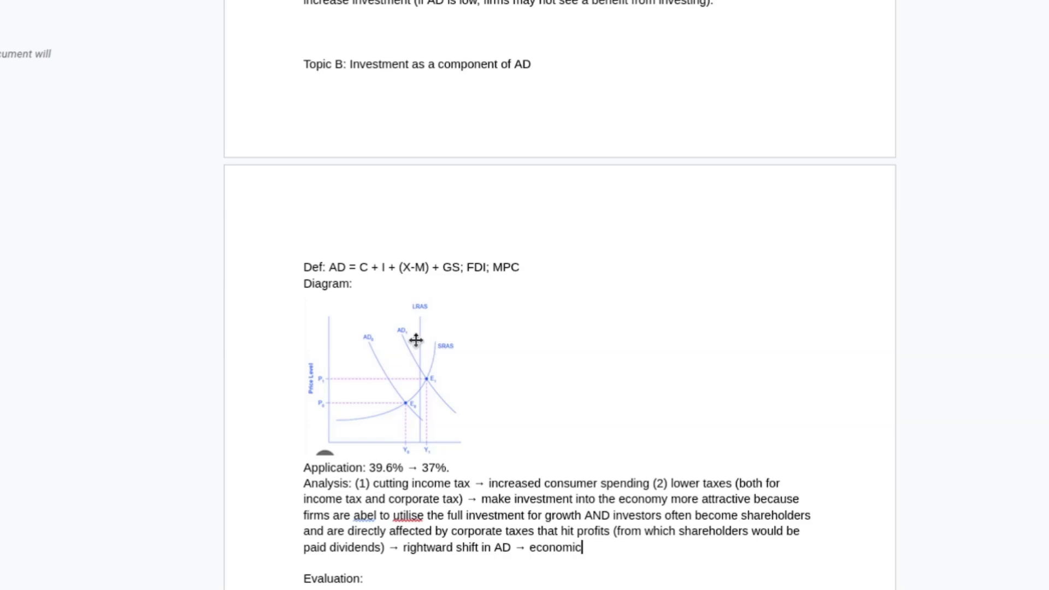
type(" growth.")
- Start Topic B's Evaluation line with "(1) risk of inflation within a classical model"
scroll(416, 340, "down", 5)
left_click(415, 339)
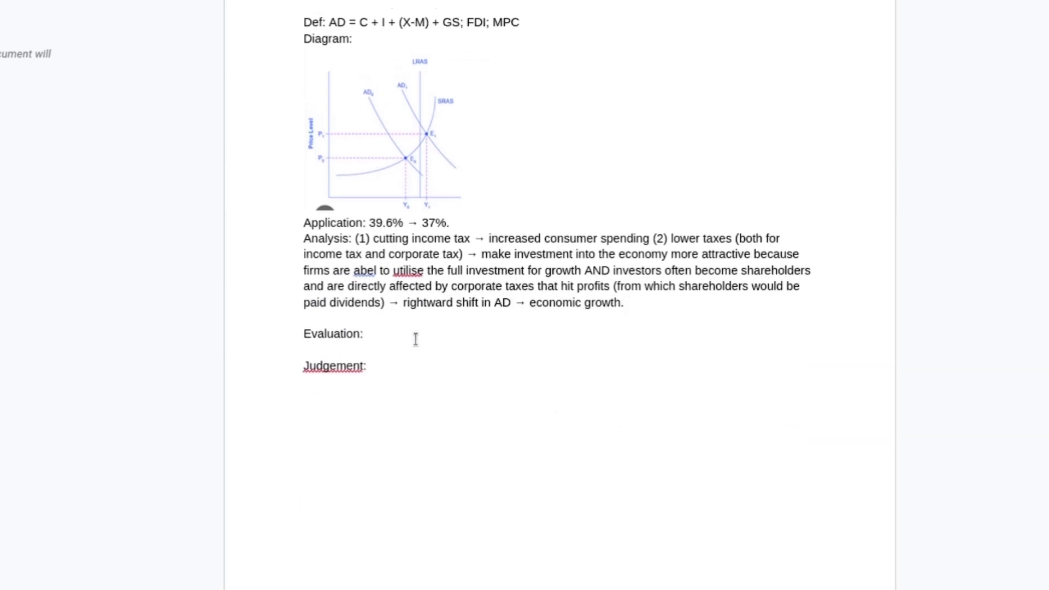
scroll(415, 339, "up", 2)
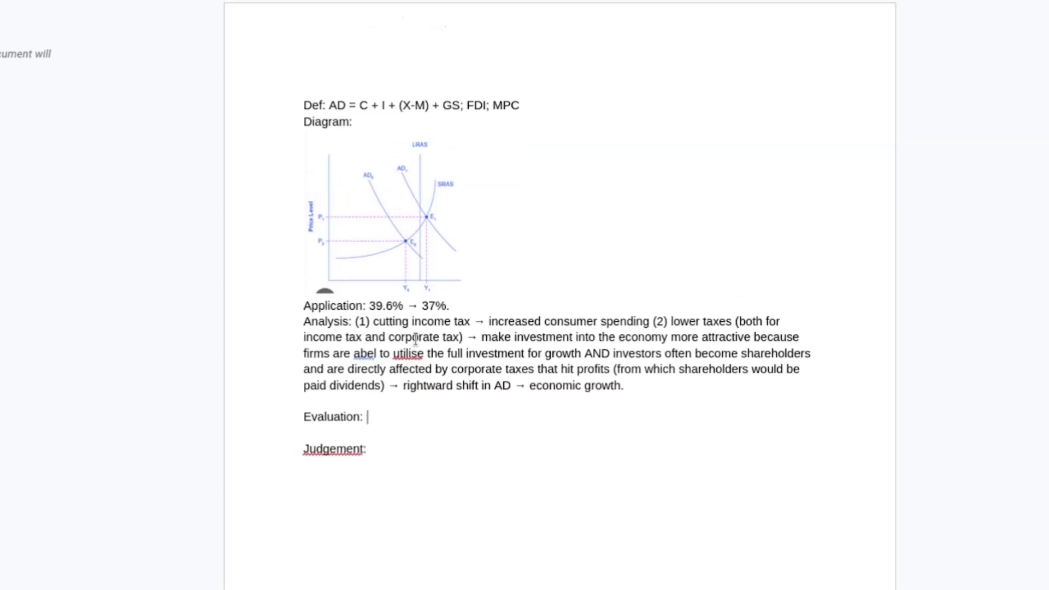
type("(1) risk of inflation within a cla")
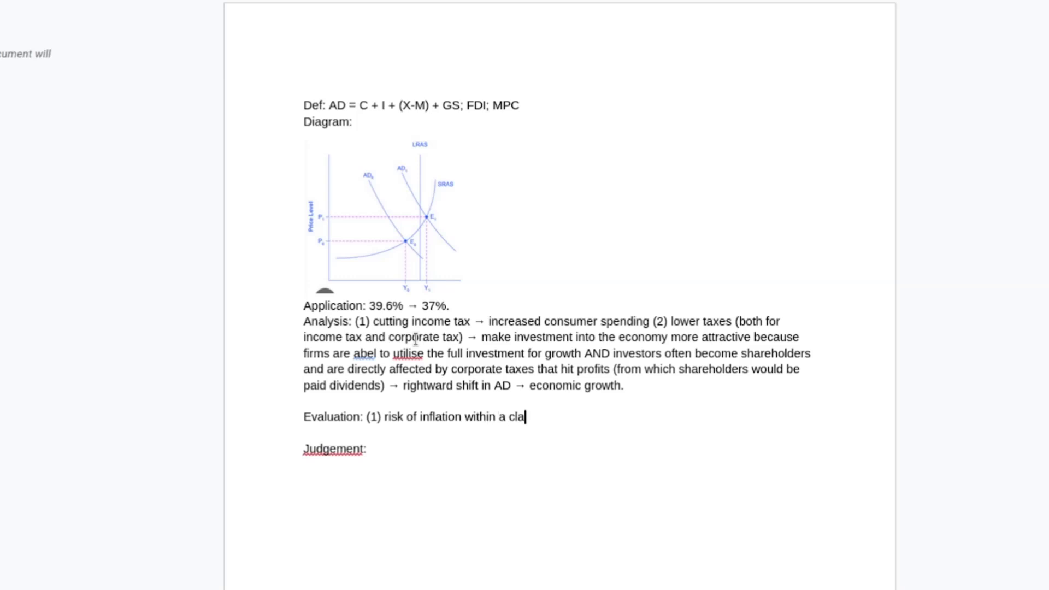
type("ssical model ")
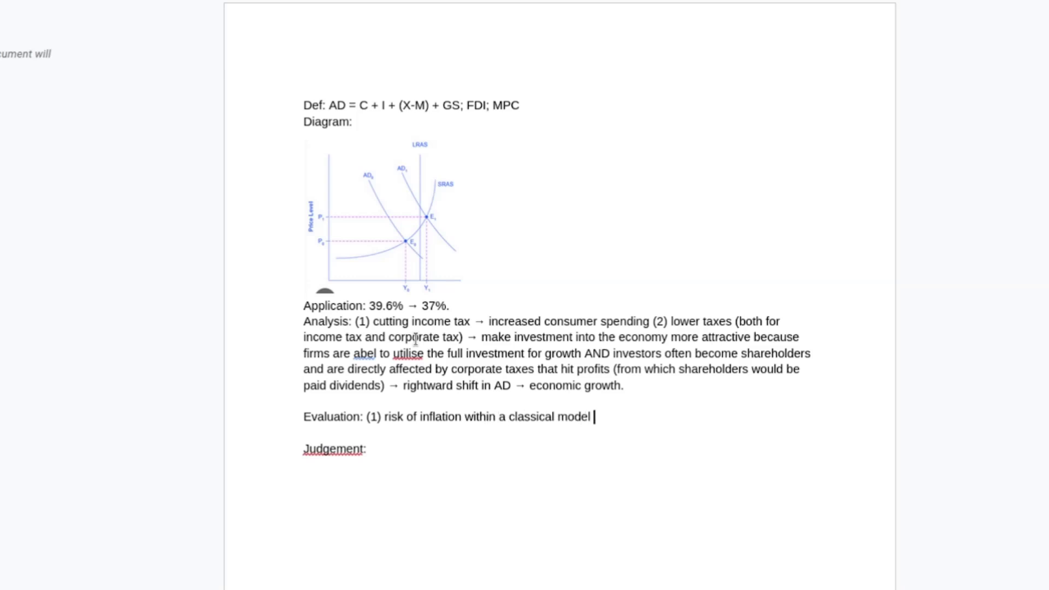
- Add an opening bracketed note after "classical model" in Topic B's evaluation reading "(especially if AD pushes beyond LRAS"
type("(")
key("BackSpace")
type("()")
key("Left")
key("Left")
type("especially if AD")
type(" pushes beyo")
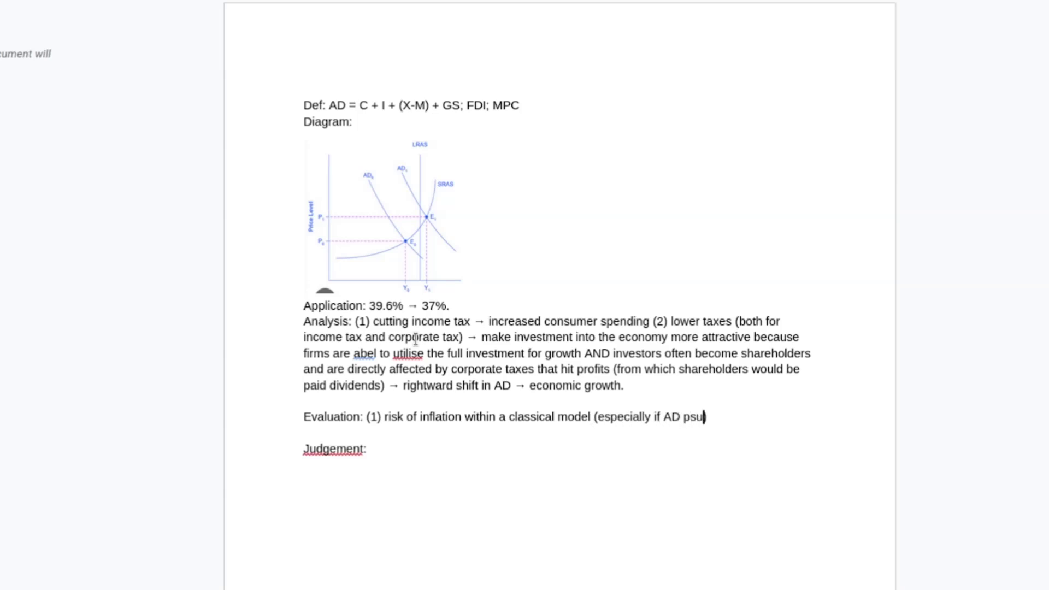
type("nd LRA")
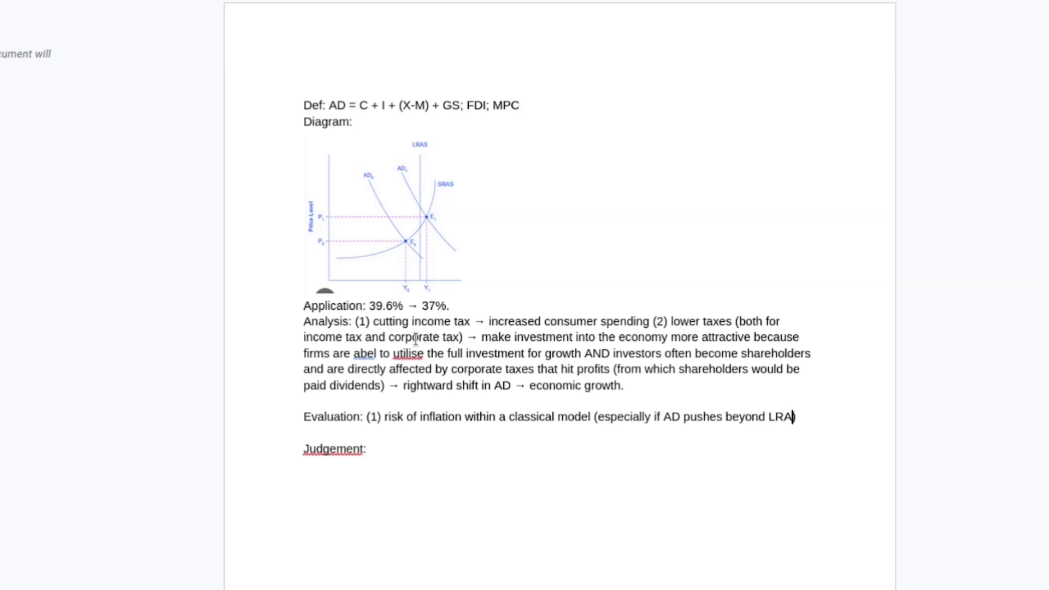
- Complete the bracketed note with ", which would lead to a corrective leftward shift in SRAS as wages increase)."
type("S, which would lead t")
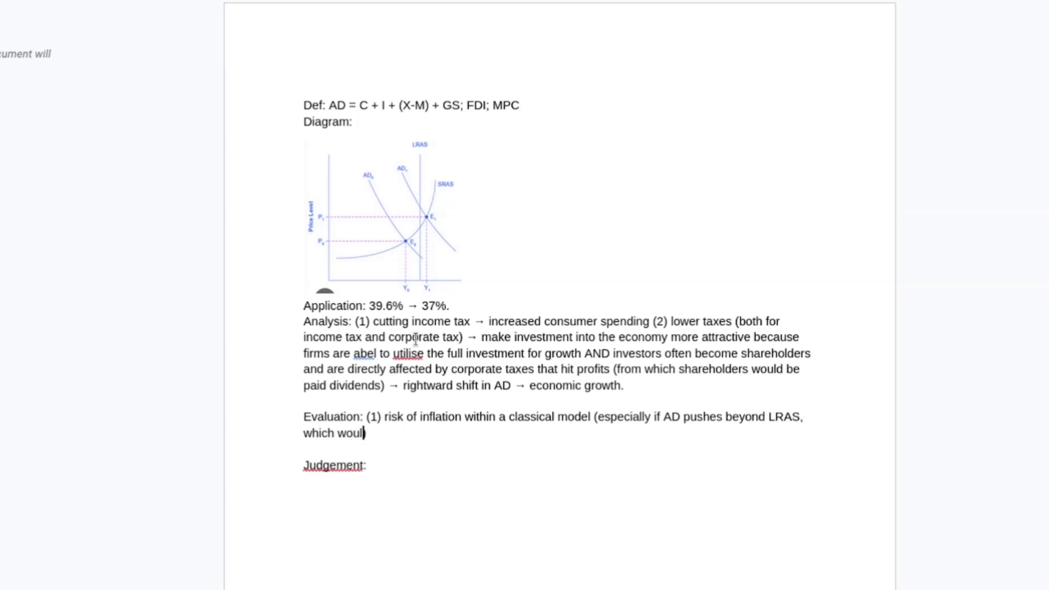
type("o a corrective leftw")
type("ard shift in SRAS")
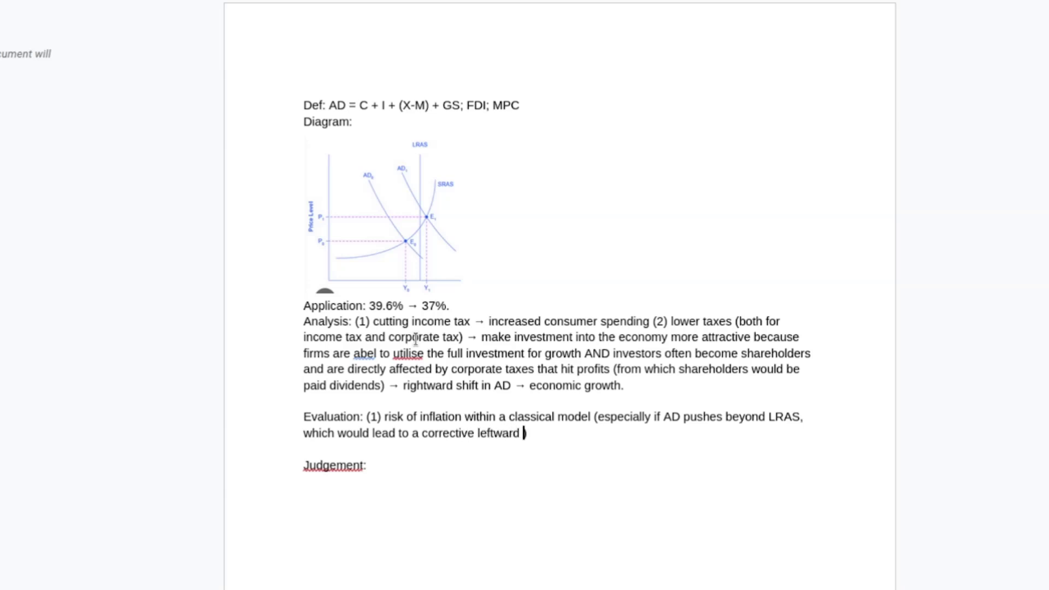
type(" as wages incr")
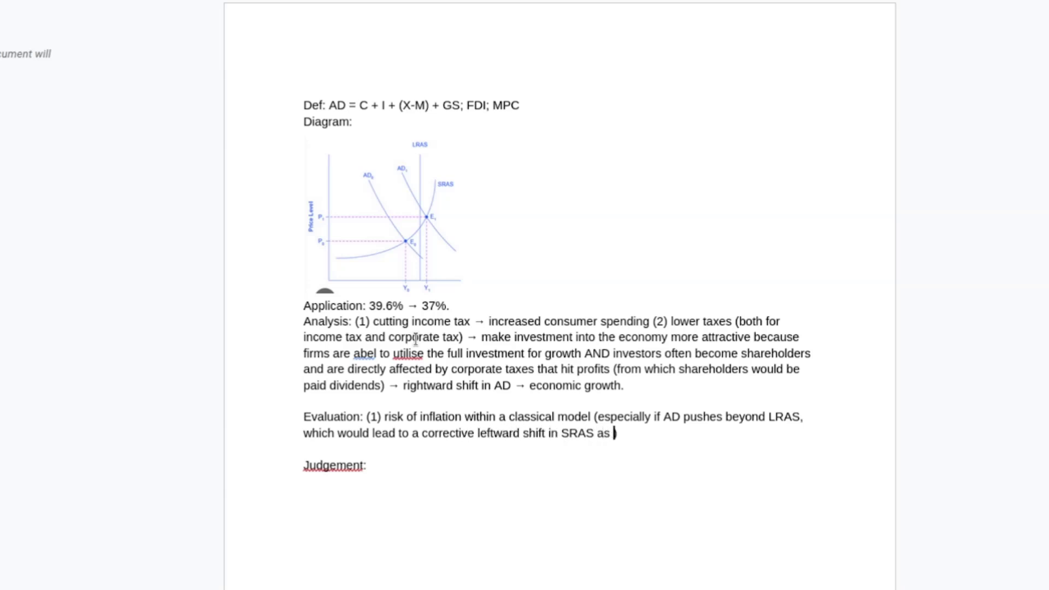
type("ease")
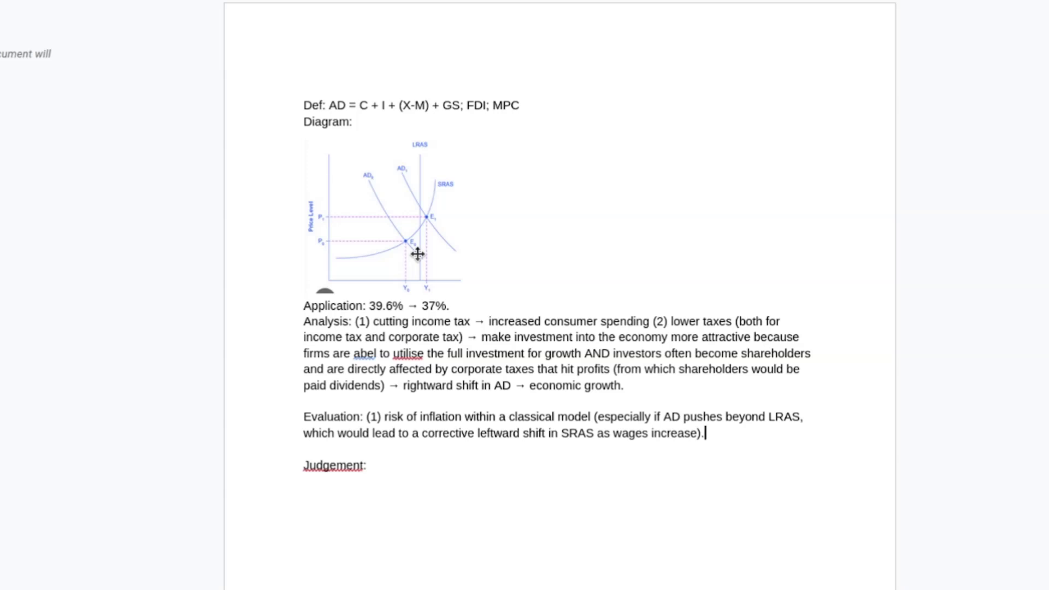
- Follow the inflation point in Topic B's evaluation with "Compare to a keynesian model, where a leftward shift in SRAS is not a concern."
type("Compare to ")
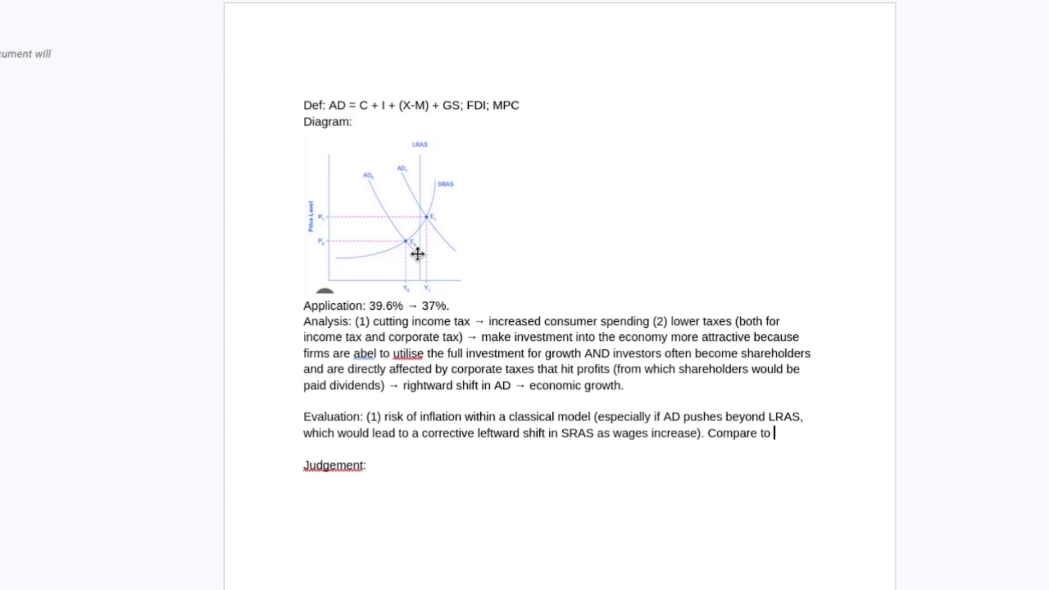
type("a keynesian model")
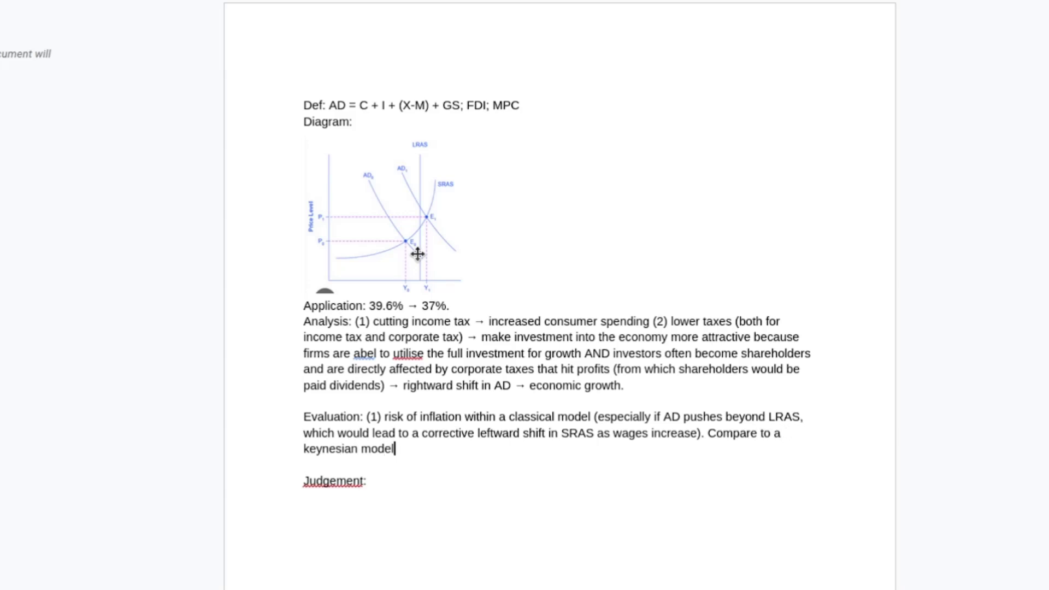
type(", where these w")
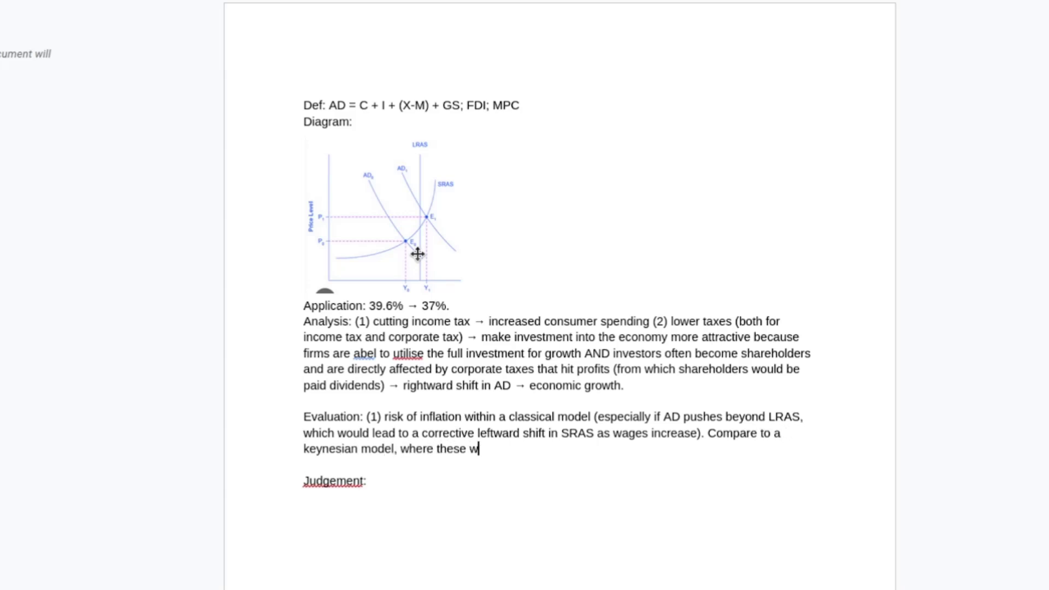
type("ages")
key("BackSpace")
key("BackSpace")
key("BackSpace")
key("BackSpace")
key("BackSpace")
key("BackSpace")
key("BackSpace")
key("BackSpace")
key("BackSpace")
key("BackSpace")
key("BackSpace")
type("a leftward shift in SRAS ")
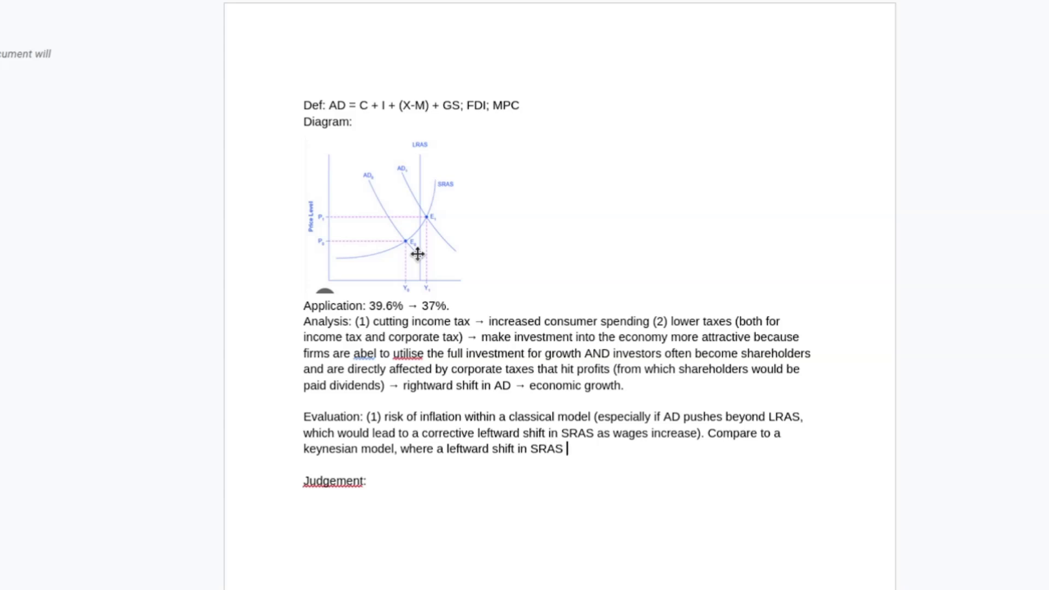
type("is not ")
type("a ")
type("conc")
key("BackSpace")
type("cern.")
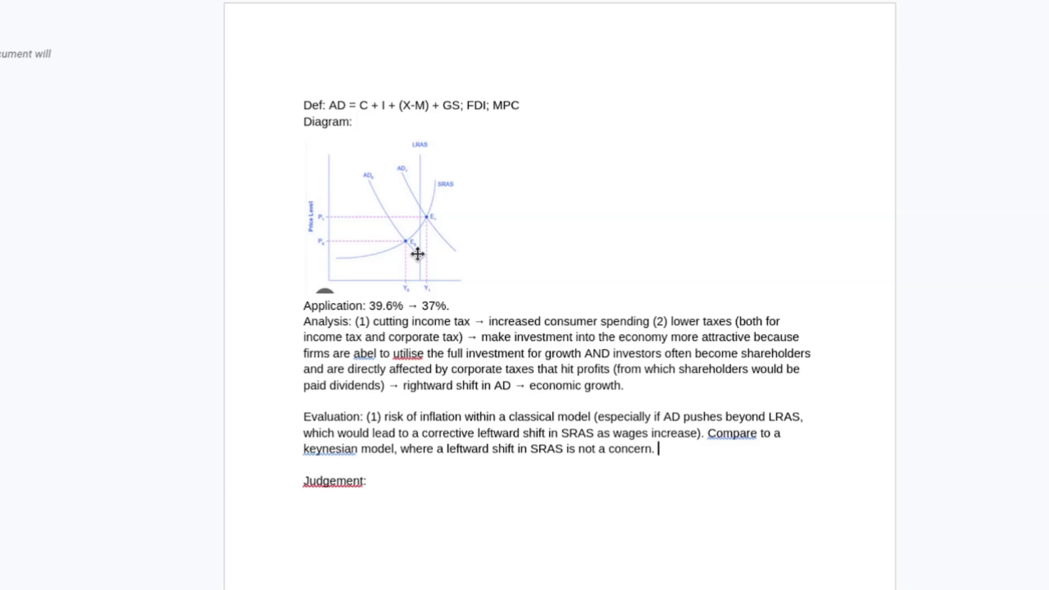
- Check the Topic A evaluation for reference and add "(2) loss of government revenue." to the end of Topic B's evaluation
scroll(418, 253, "up", 9)
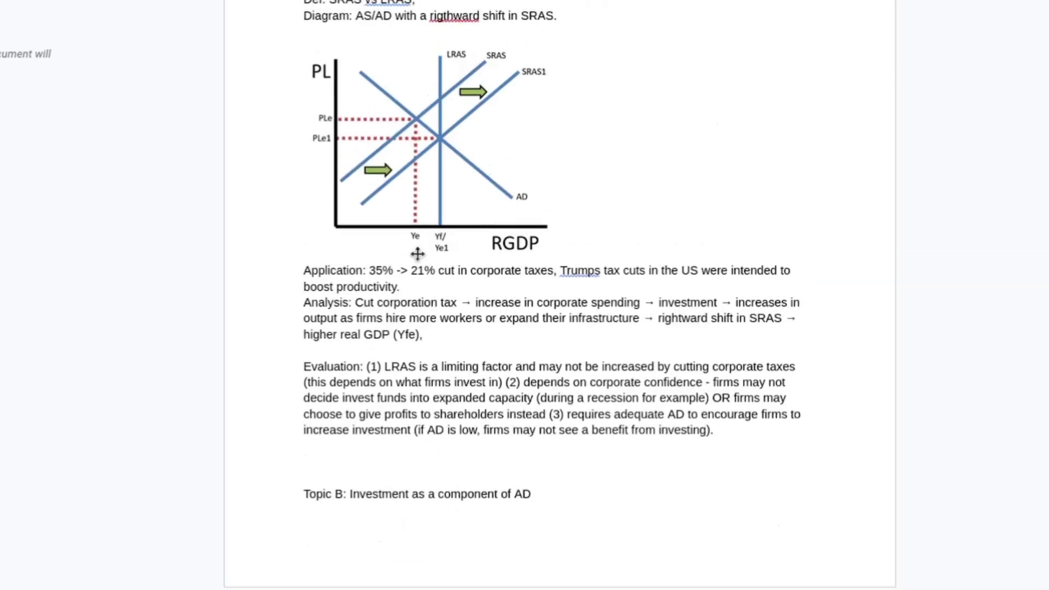
scroll(418, 253, "down", 11)
scroll(417, 254, "up", 12)
scroll(418, 254, "down", 8)
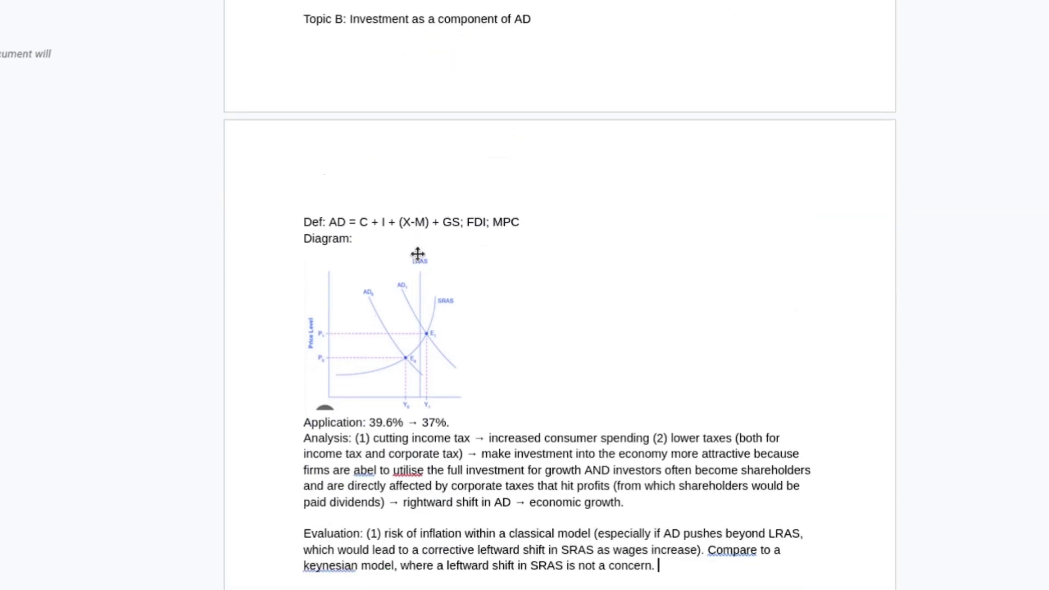
type("(2) loss o")
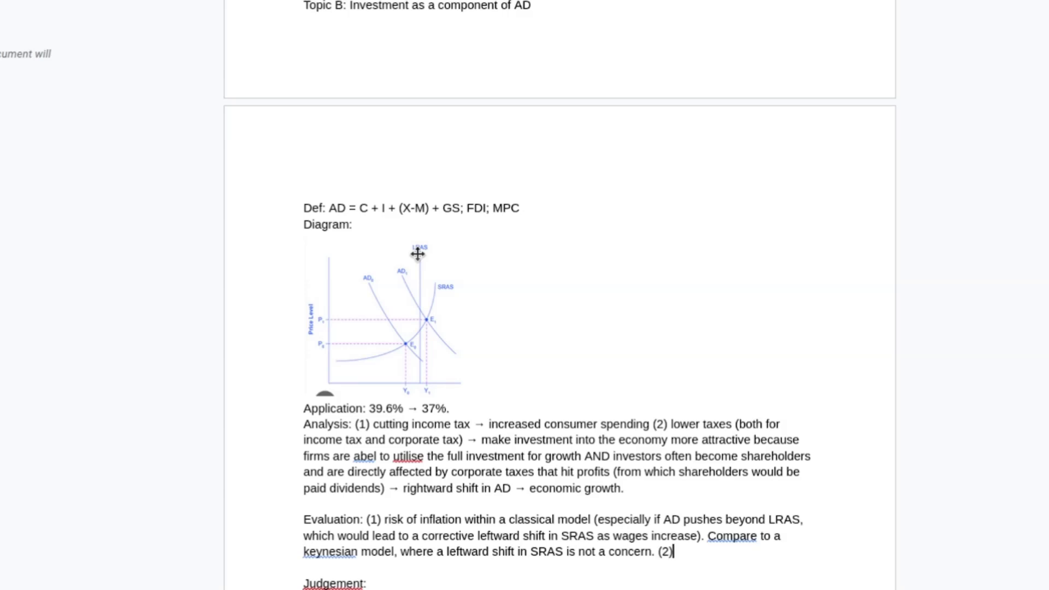
type("f governme")
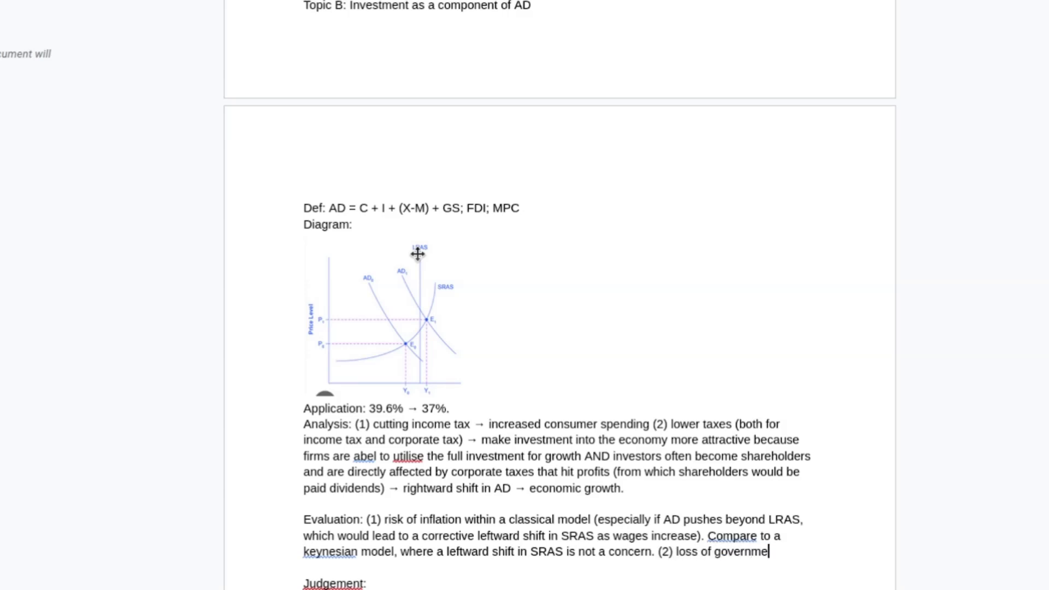
type("nt revenue.")
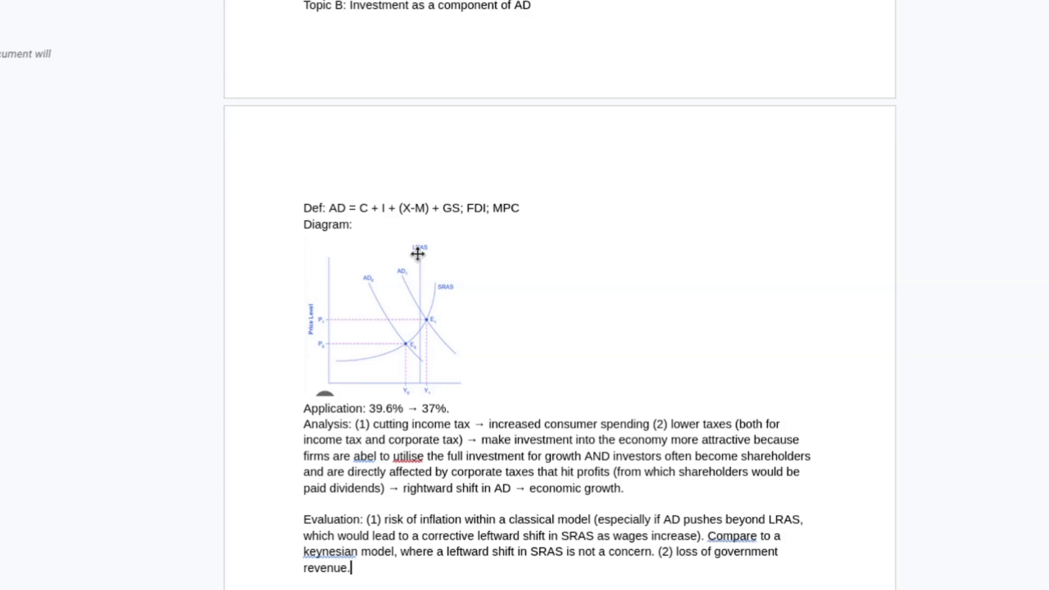
- Start the Judgement line with "Cutting taxes is only so effective and ends up being limited by LRAS"
key("Return")
key("Return")
type("Judgement:")
left_click(416, 575)
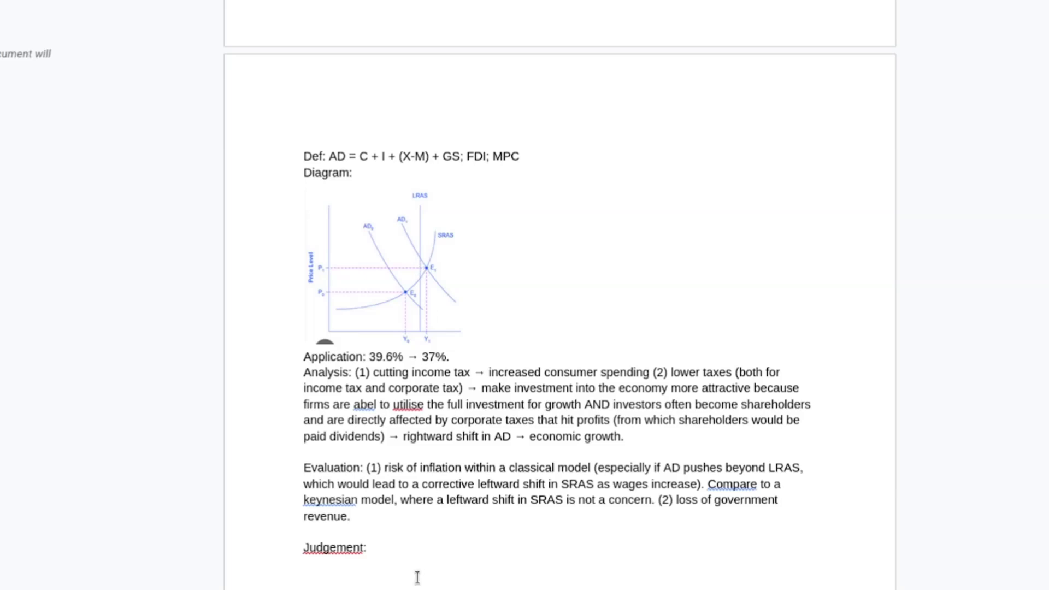
key("BackSpace")
key("BackSpace")
type("Cutting taxes is o")
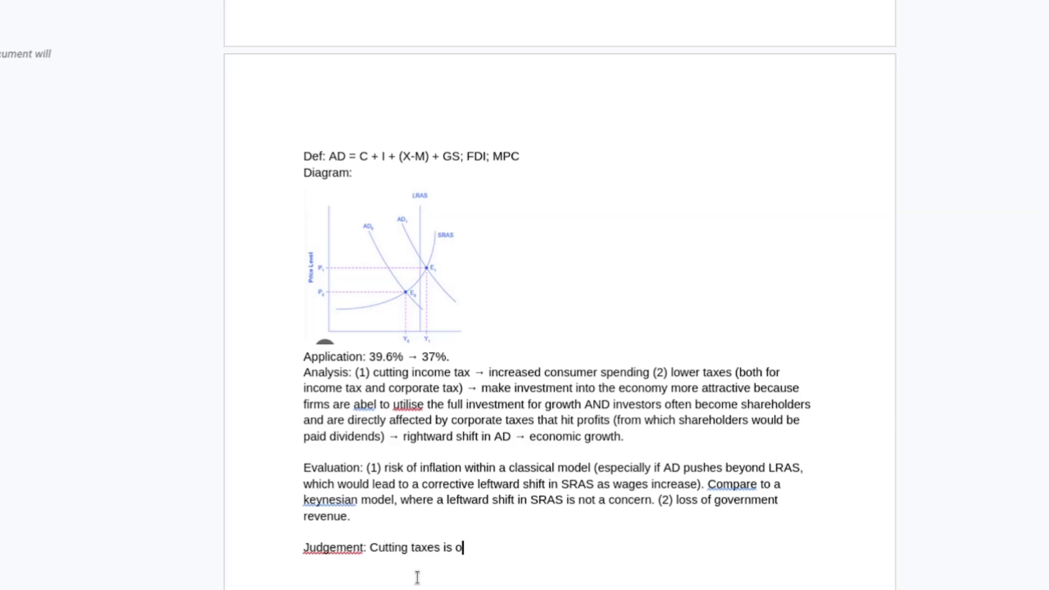
type("nly so effective ")
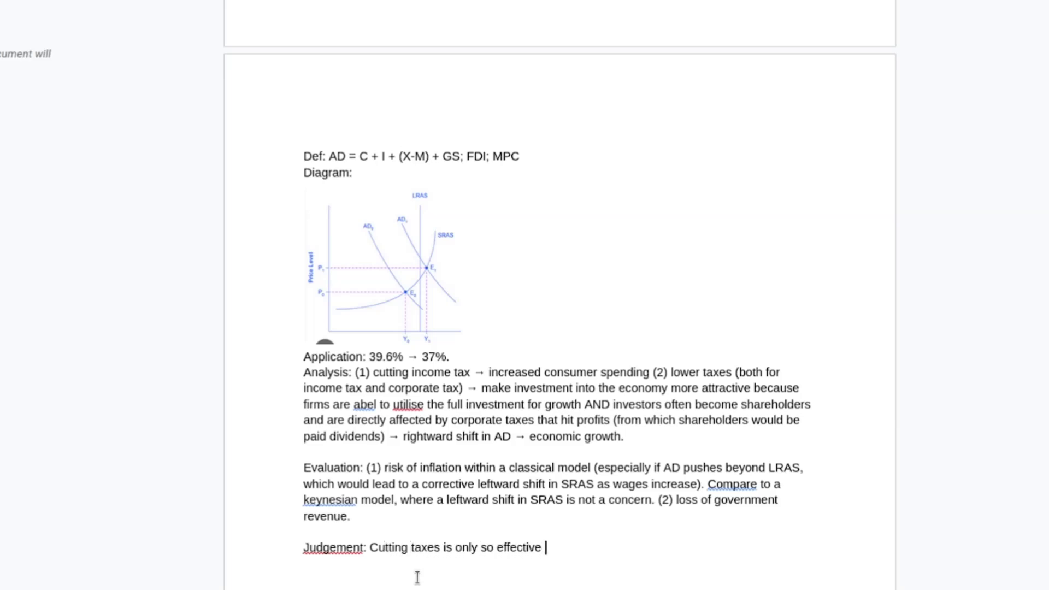
type("and ends up being limi")
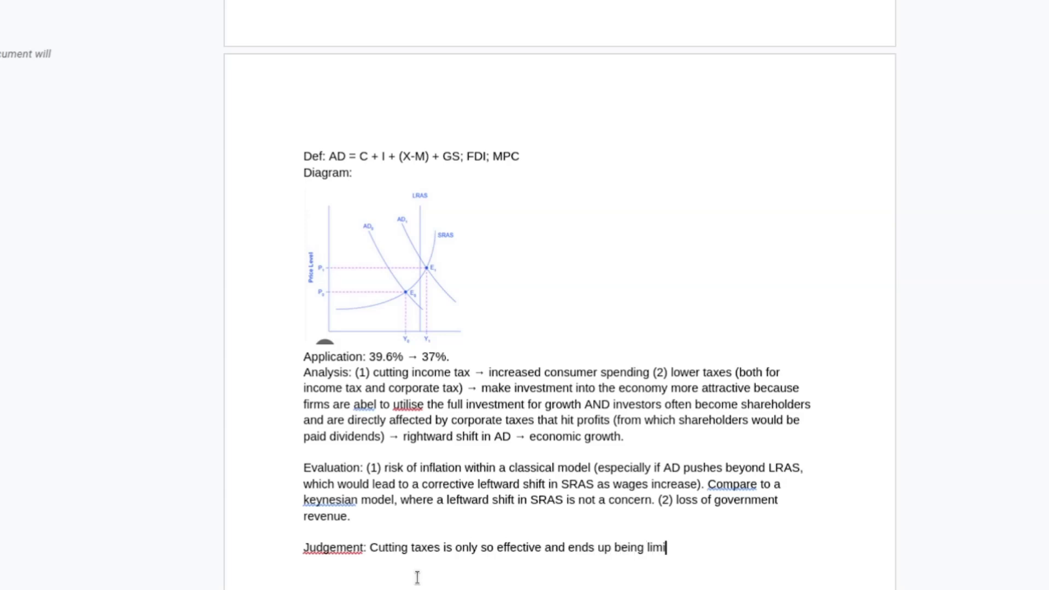
type("ted by LRAS and")
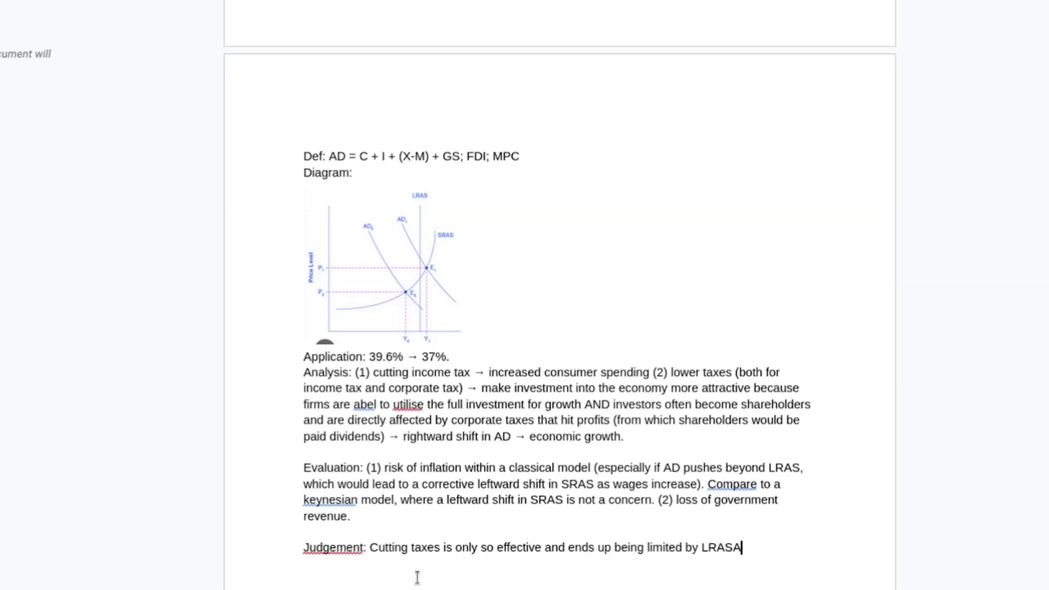
key("BackSpace")
key("BackSpace")
key("BackSpace")
key("BackSpace")
key("BackSpace")
- Begin a second judgement sentence with "Cutting taxes does not necessarily increase factors of production so LRAS"
type(". Cutting taxe")
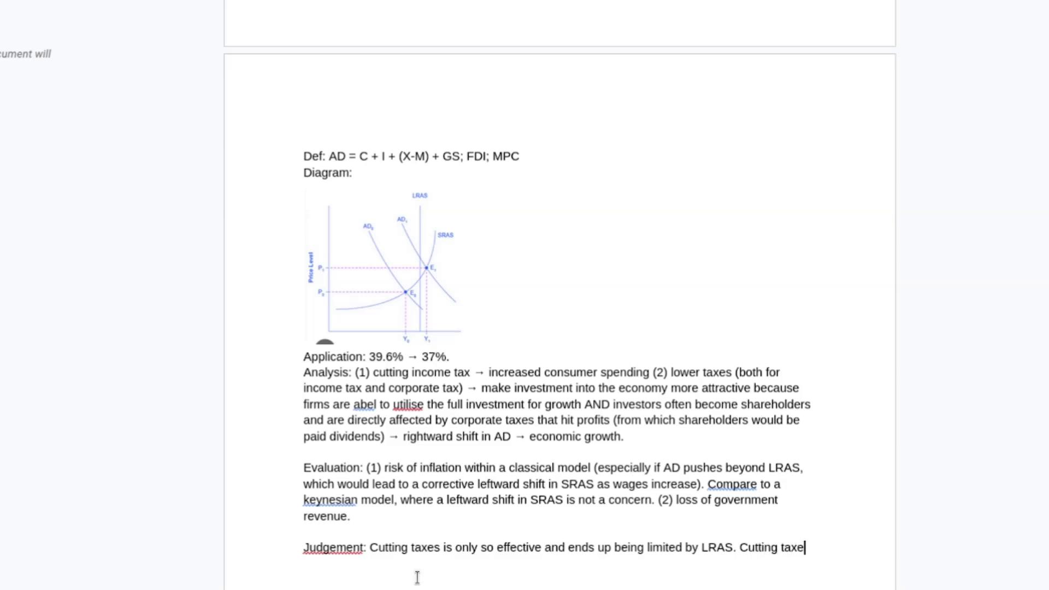
type("s does not neces")
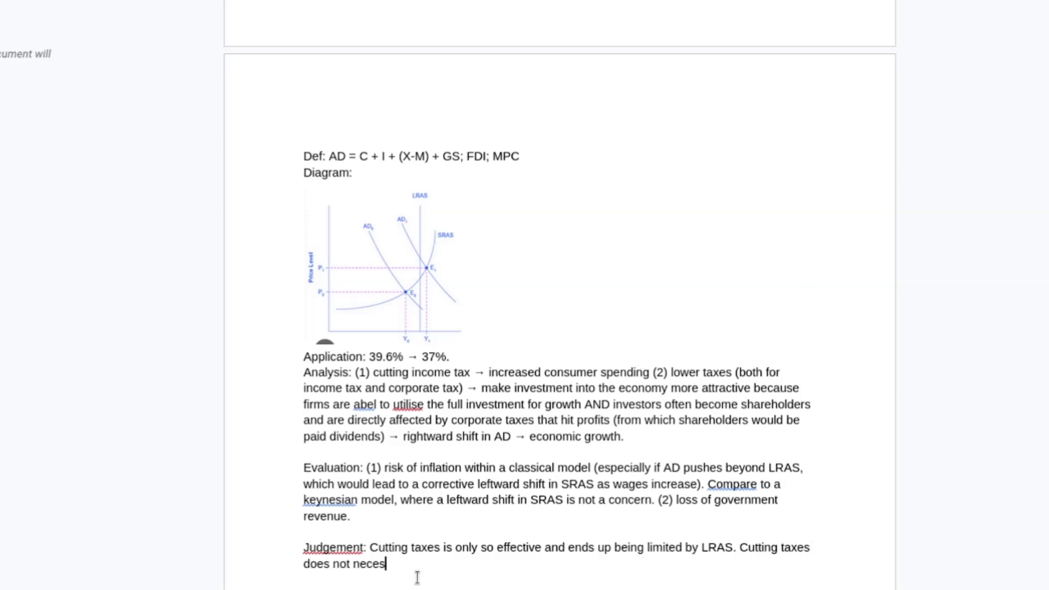
type("sarily increase fact")
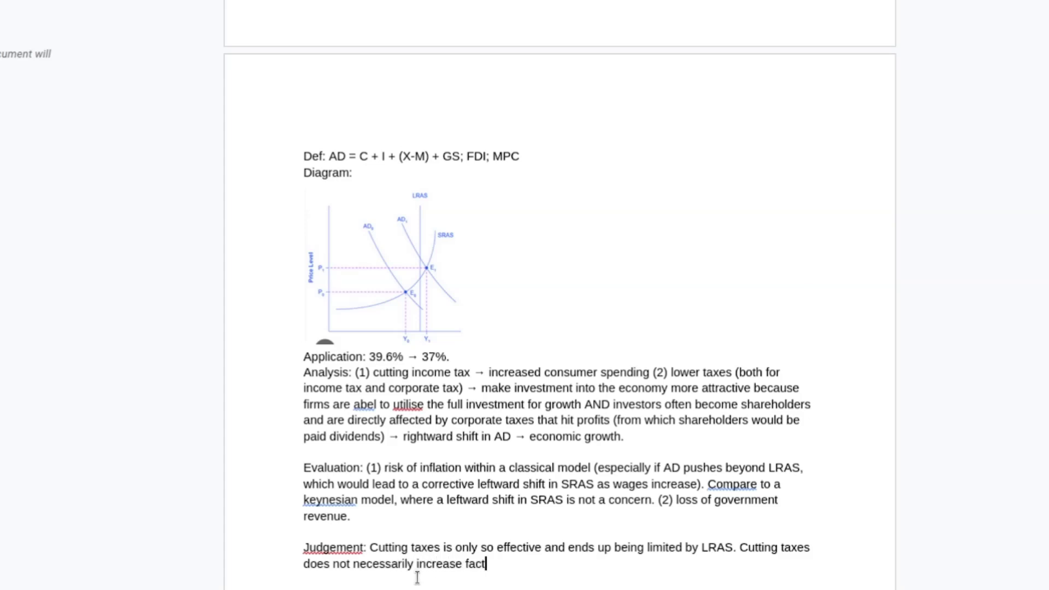
type("ors of production so LRASS")
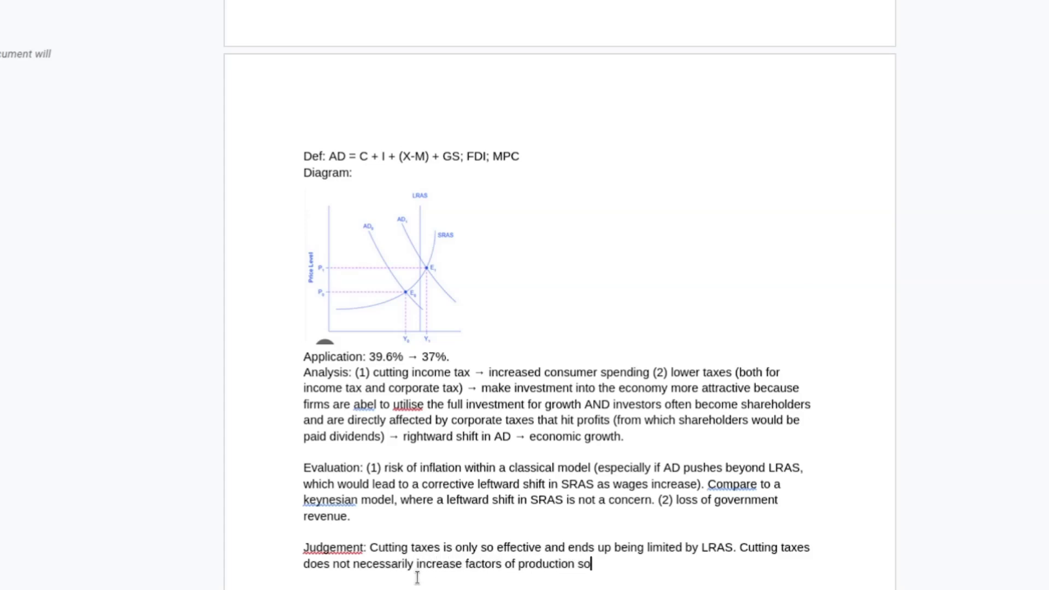
key("BackSpace")
key("BackSpace")
- Finish the second judgement sentence with "does not tend to shift (by much!)."
type("does nto")
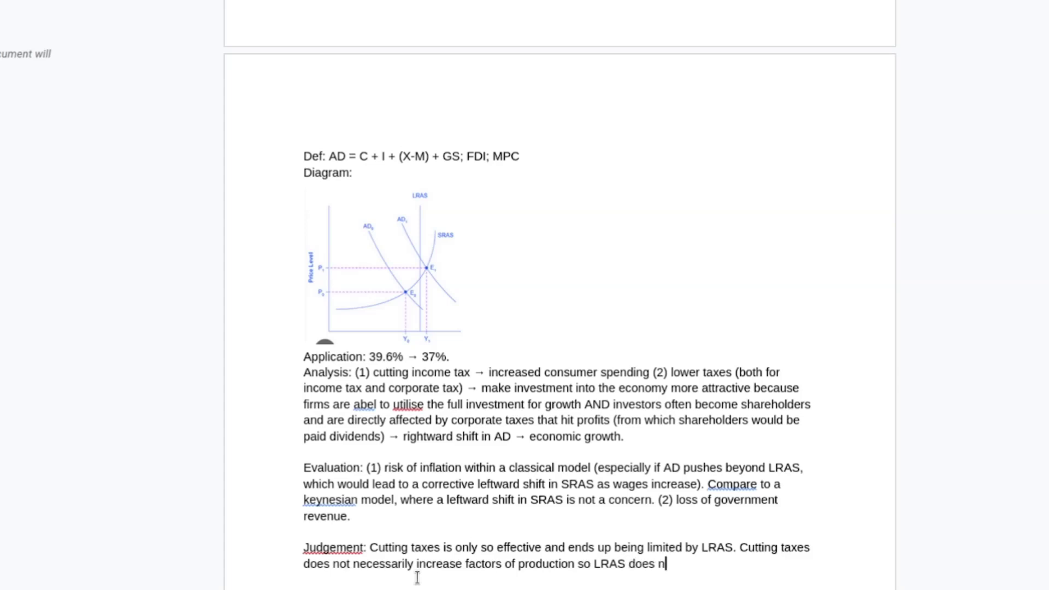
key("BackSpace")
key("BackSpace")
key("BackSpace")
key("BackSpace")
type("not tend to shift 9")
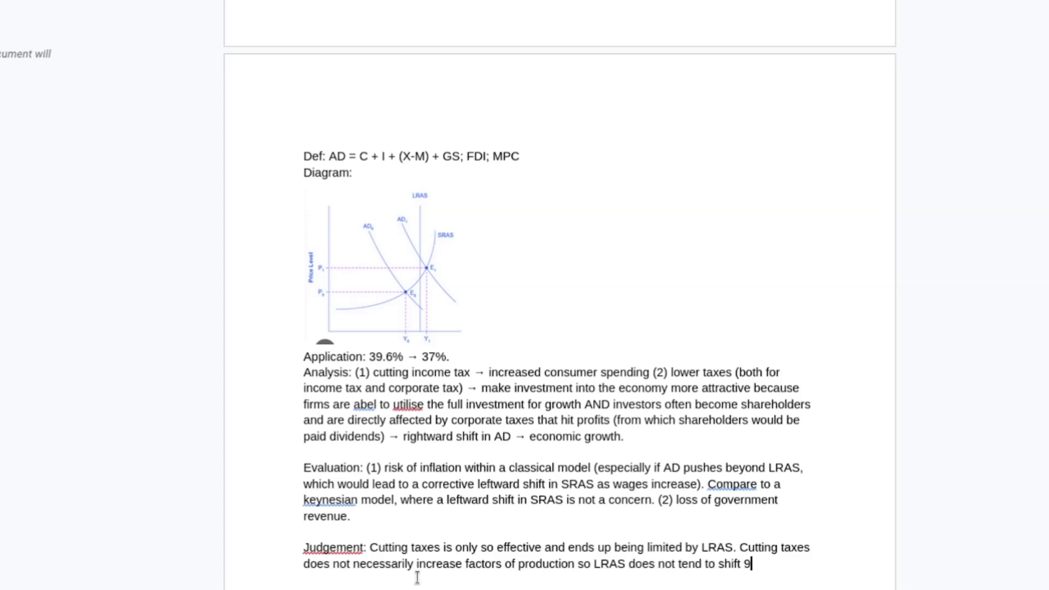
key("BackSpace")
type("(by much!).")
scroll(417, 578, "up", 5)
scroll(417, 577, "up", 5)
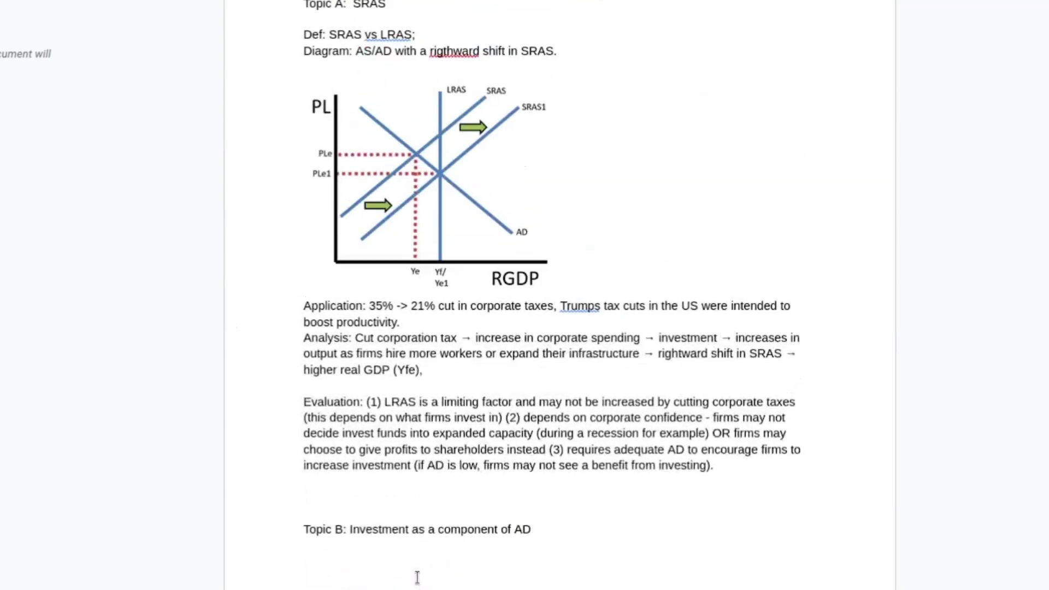
scroll(417, 578, "up", 5)
scroll(417, 578, "down", 12)
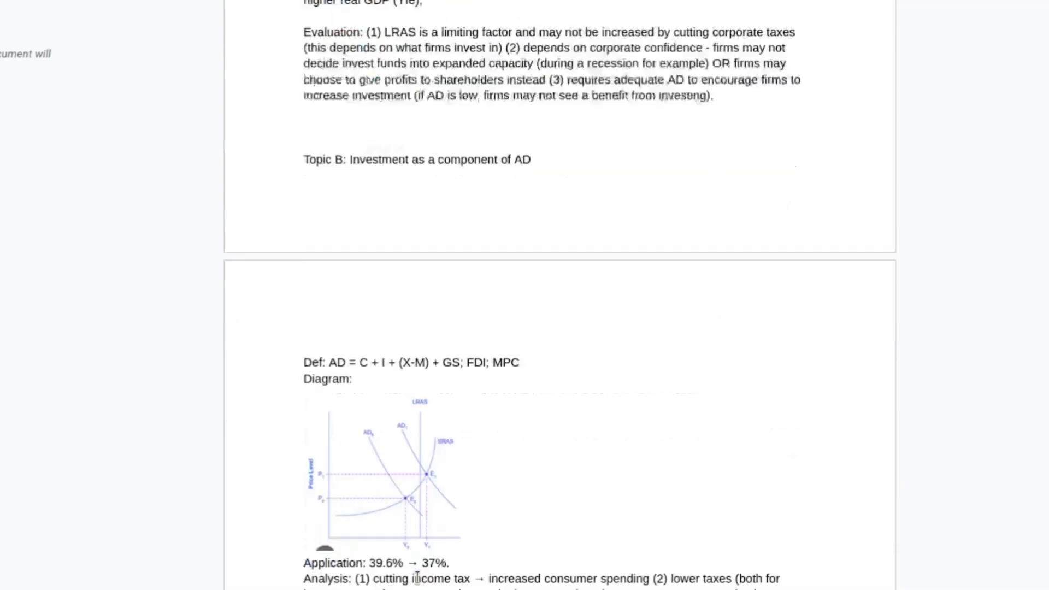
scroll(417, 577, "down", 2)
scroll(417, 578, "down", 2)
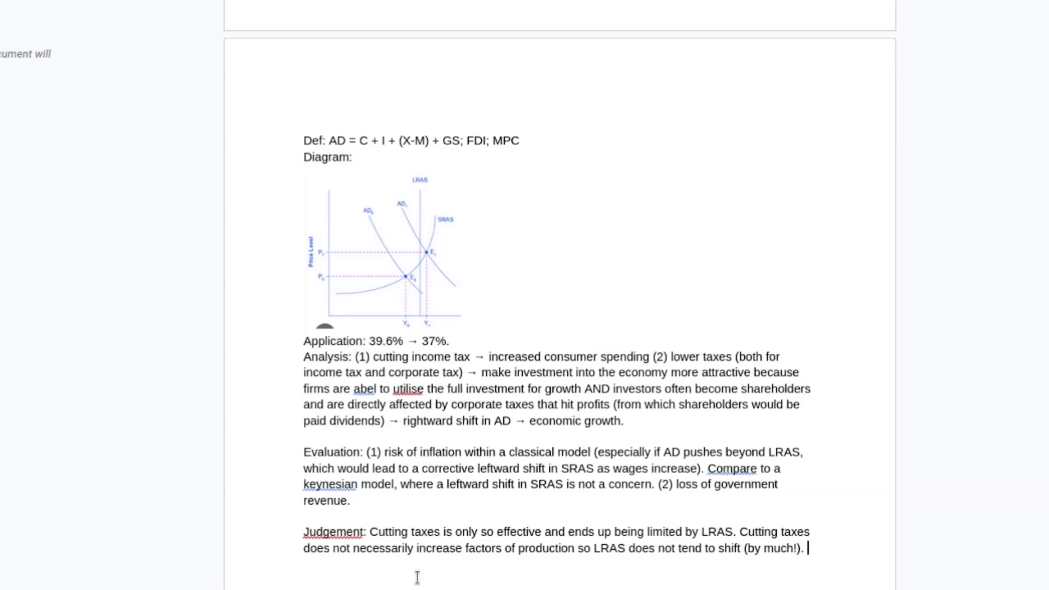